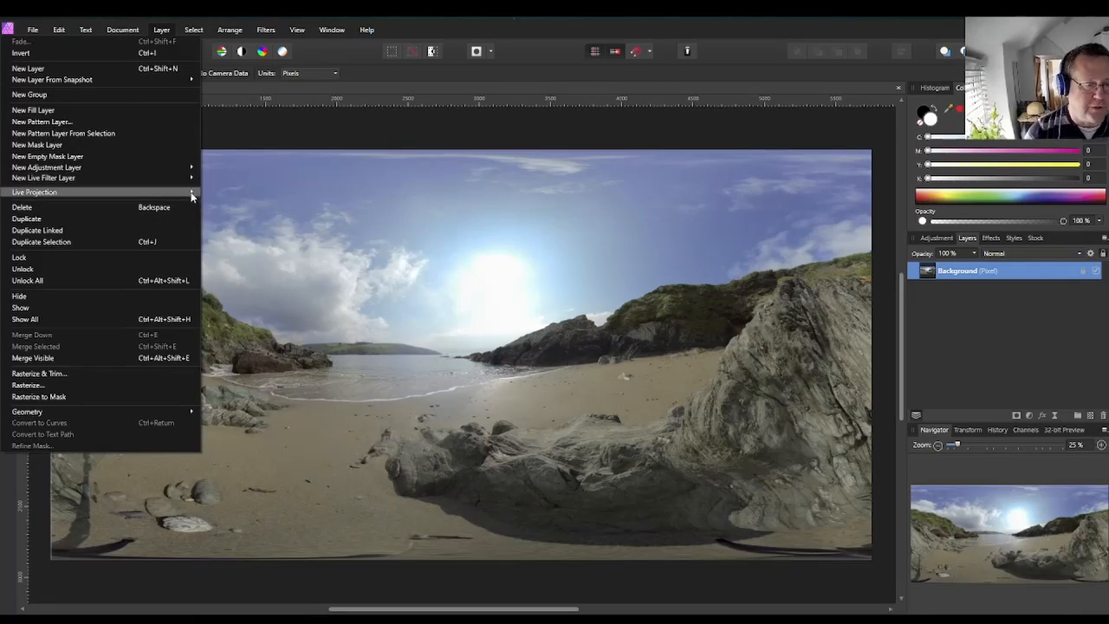
Apply an equirectangular live projection to the panorama's background layer.
mouse_move(186, 192)
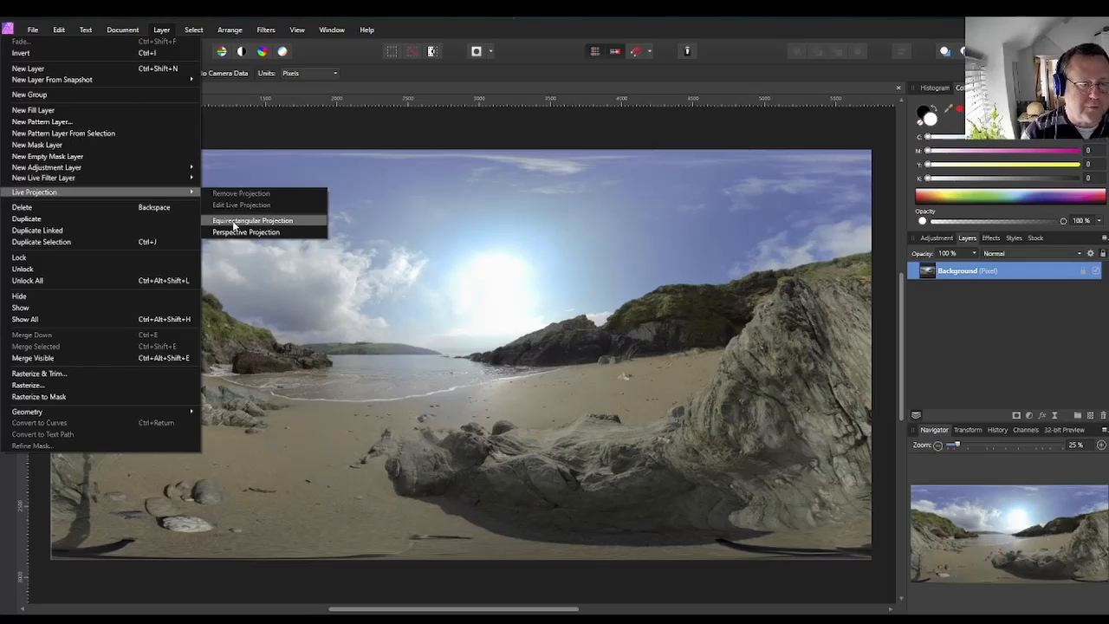
left_click(233, 222)
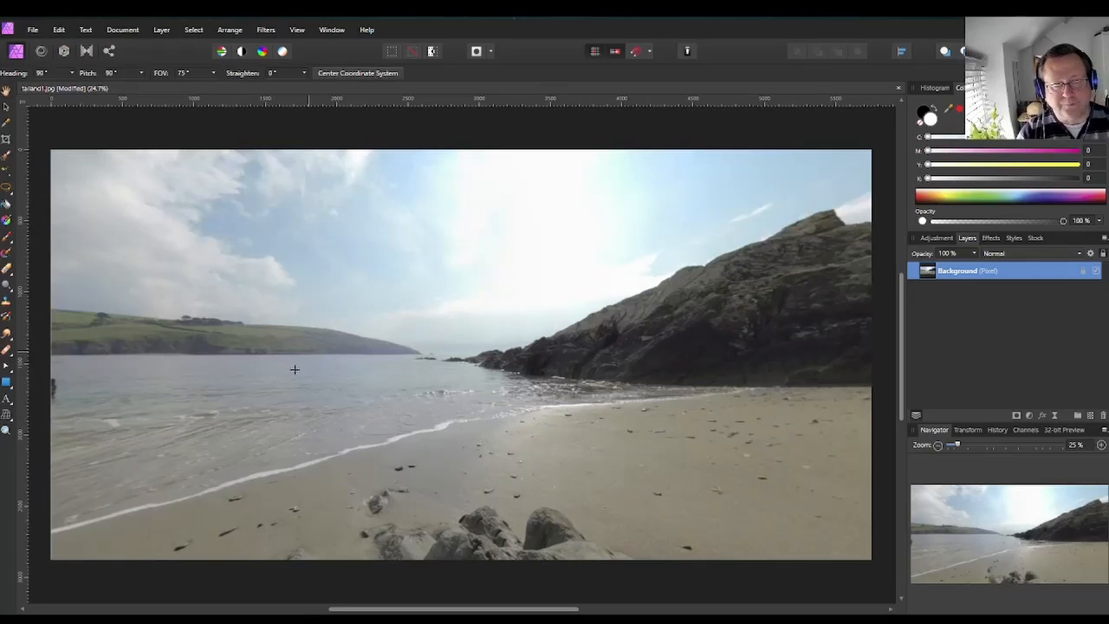
left_click_drag(348, 374, 21, 550)
left_click_drag(721, 472, 635, 460)
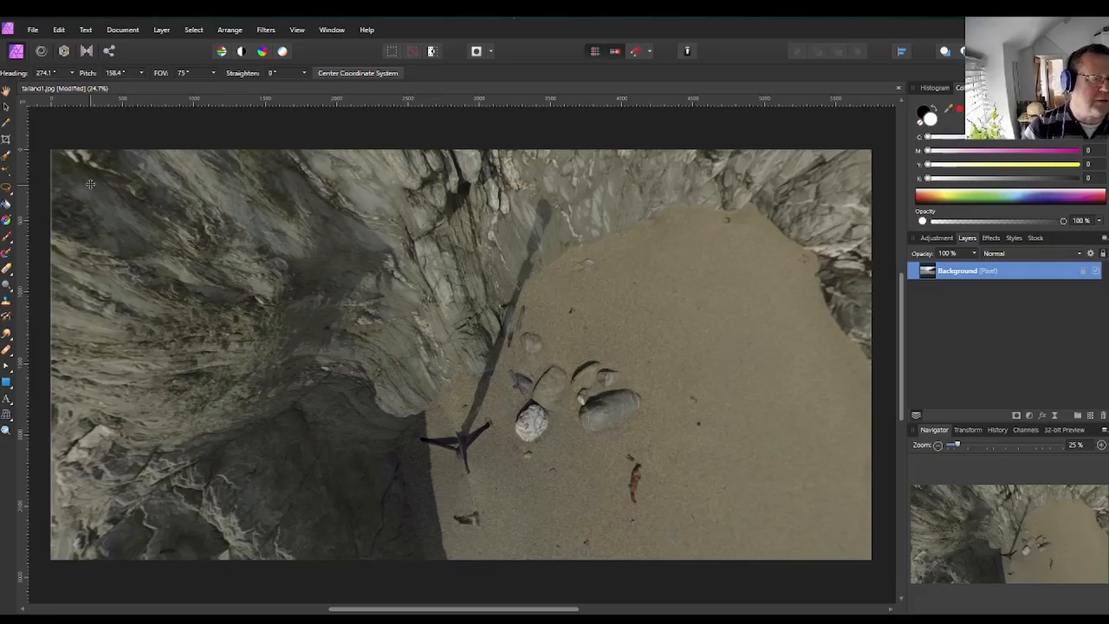
Select the Clone brush and try cloning sand over the tripod shadow, then undo that stroke.
left_click(6, 303)
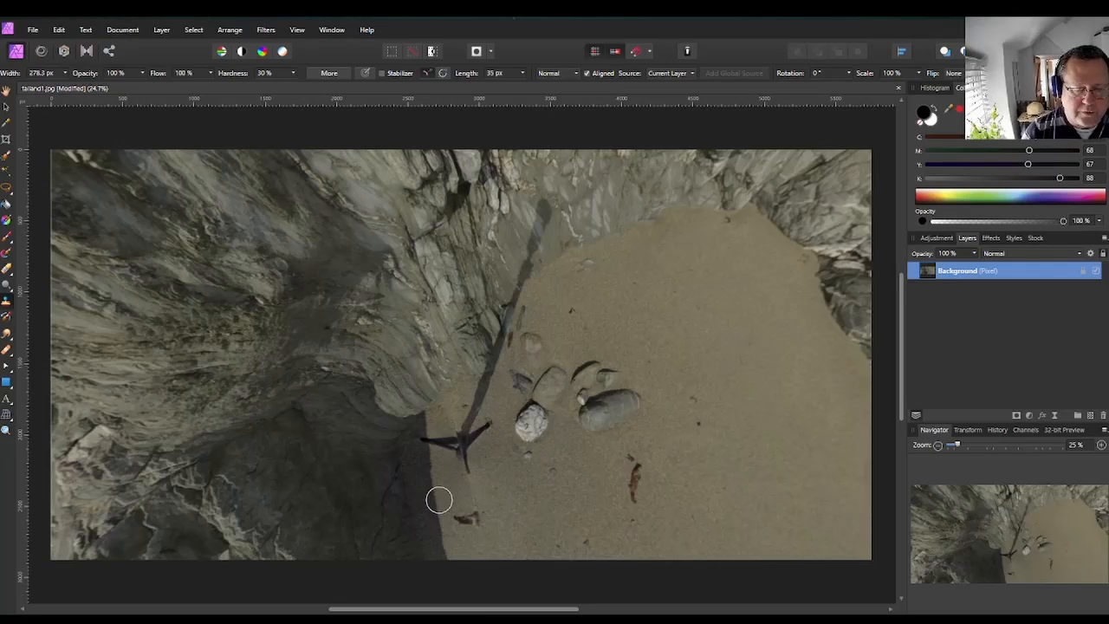
scroll(438, 500, "up", 8)
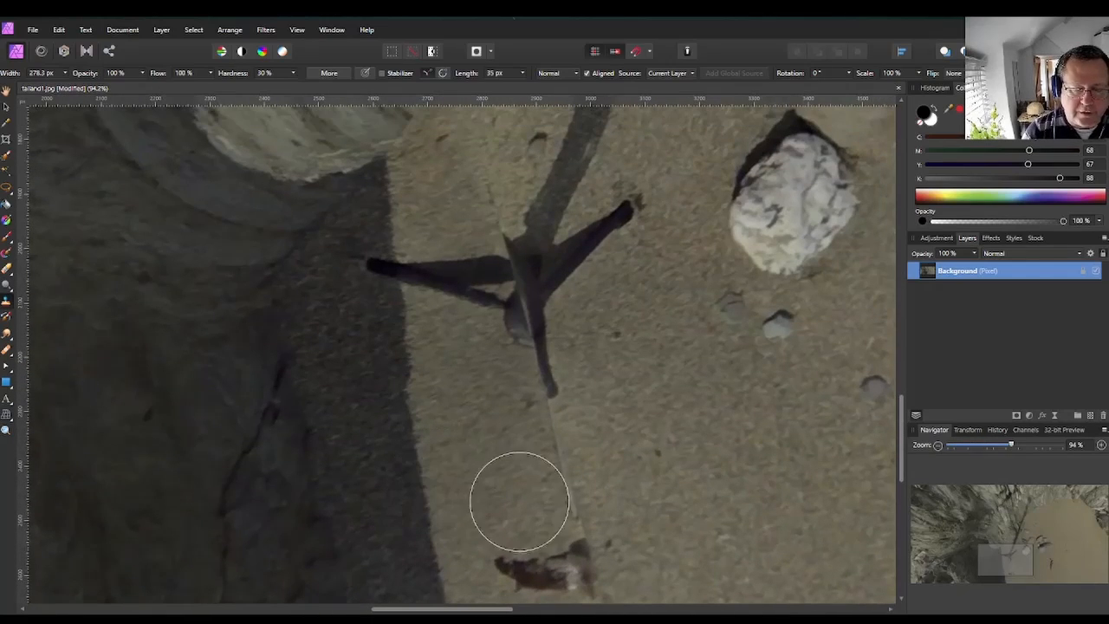
scroll(746, 409, "down", 1)
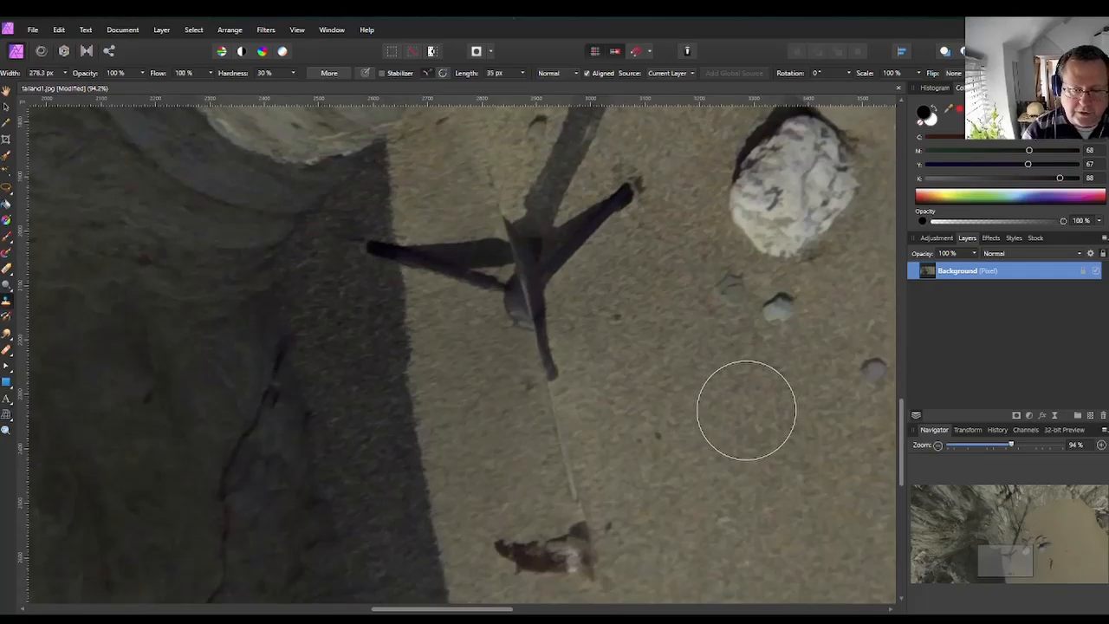
scroll(746, 410, "down", 3)
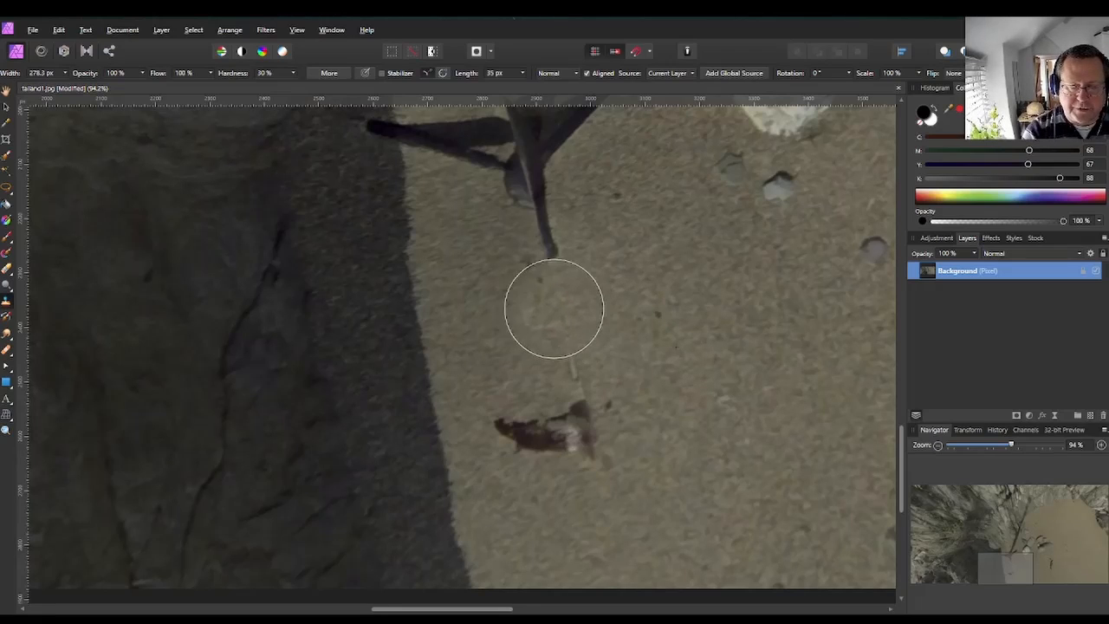
left_click_drag(544, 265, 527, 166)
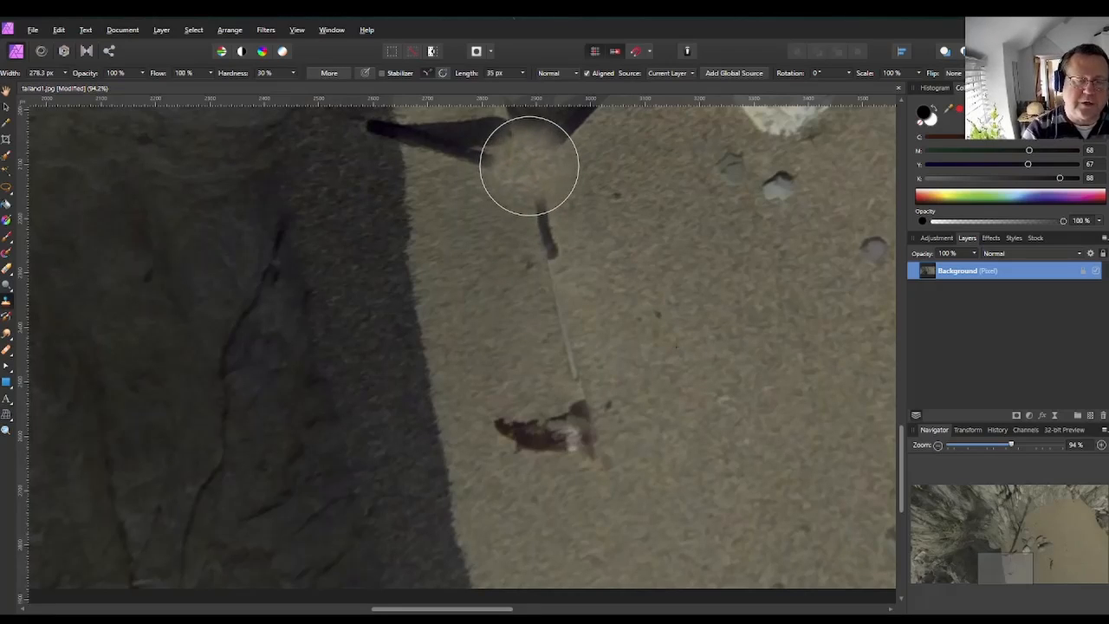
key("ctrl+z")
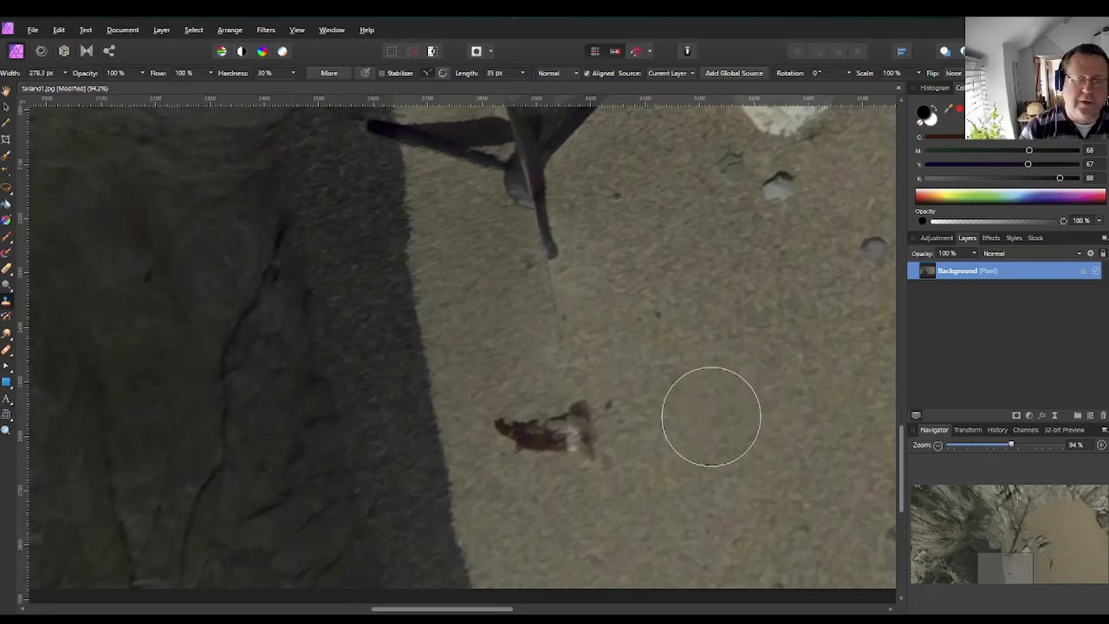
Clone sand over the tripod leg shadow stretching across the beach.
scroll(710, 413, "up", 1)
scroll(686, 378, "up", 5)
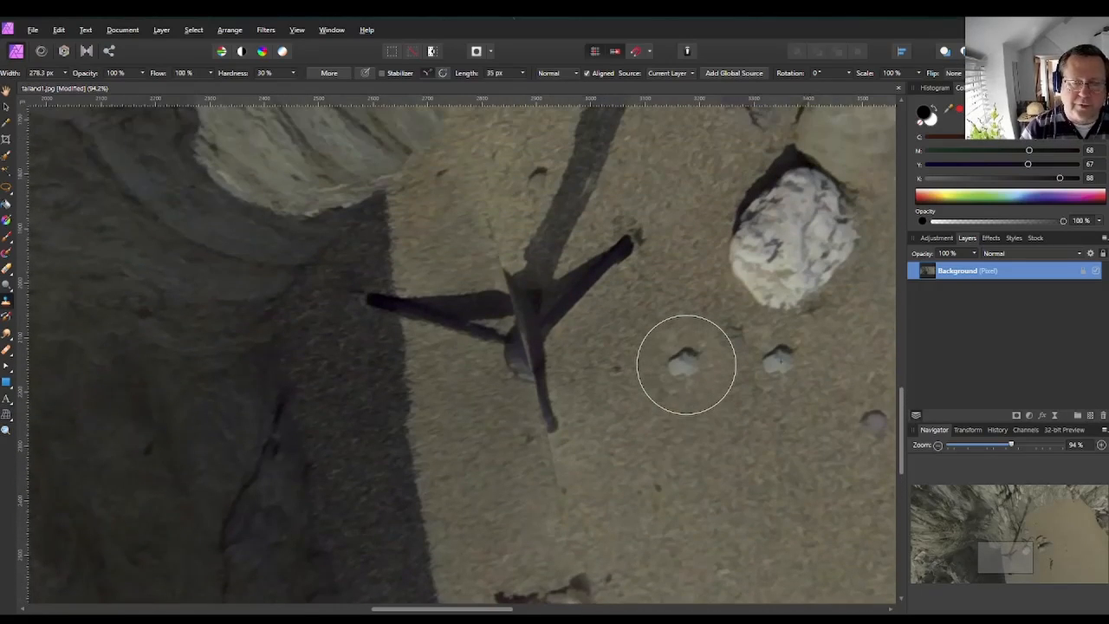
scroll(686, 365, "down", 2)
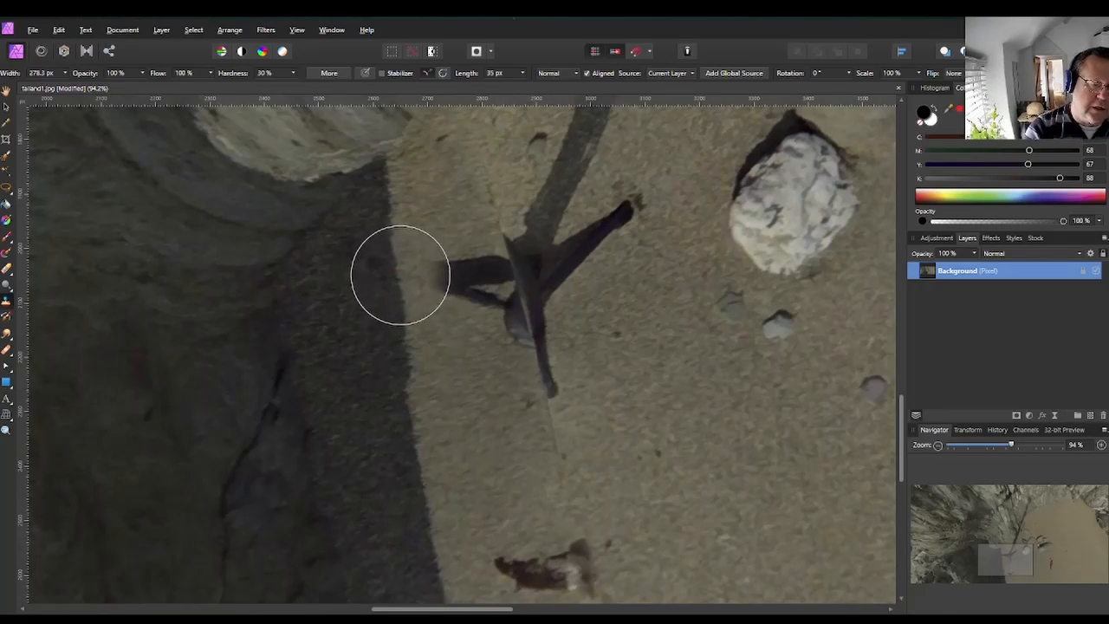
mouse_move(399, 272)
left_mouse_down()
mouse_move(467, 270)
mouse_move(495, 291)
mouse_move(504, 329)
mouse_move(481, 291)
mouse_move(479, 304)
mouse_move(509, 379)
mouse_move(571, 445)
left_mouse_up()
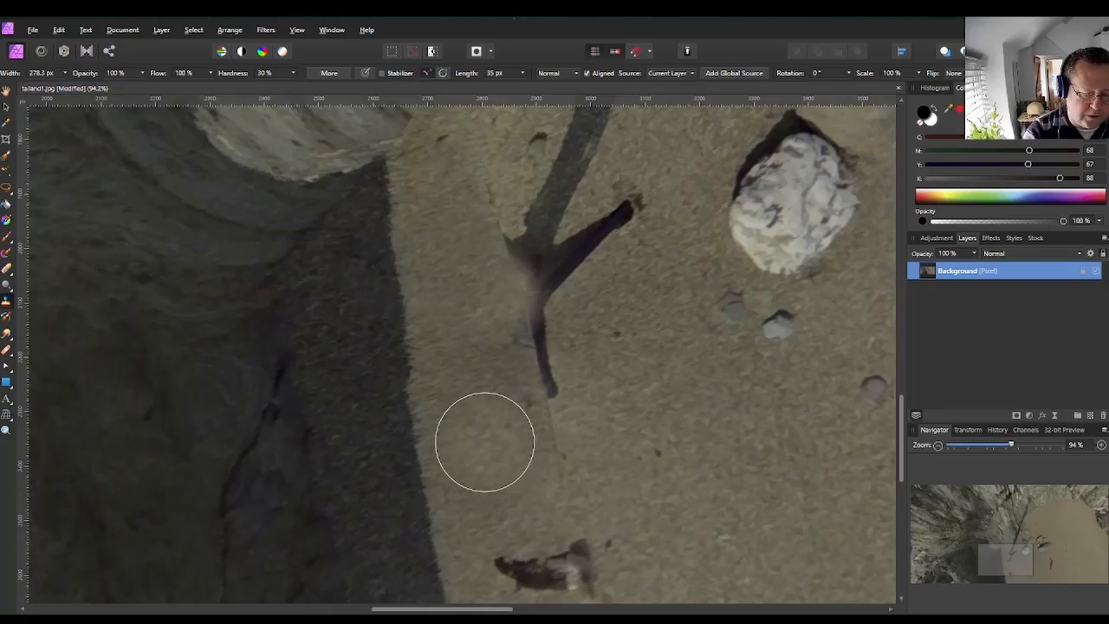
Resample clean sand and clone over the remaining tripod leg shadows near the center.
left_click(485, 442, "alt")
mouse_move(508, 351)
left_mouse_down()
mouse_move(490, 250)
mouse_move(537, 344)
mouse_move(534, 390)
left_mouse_up()
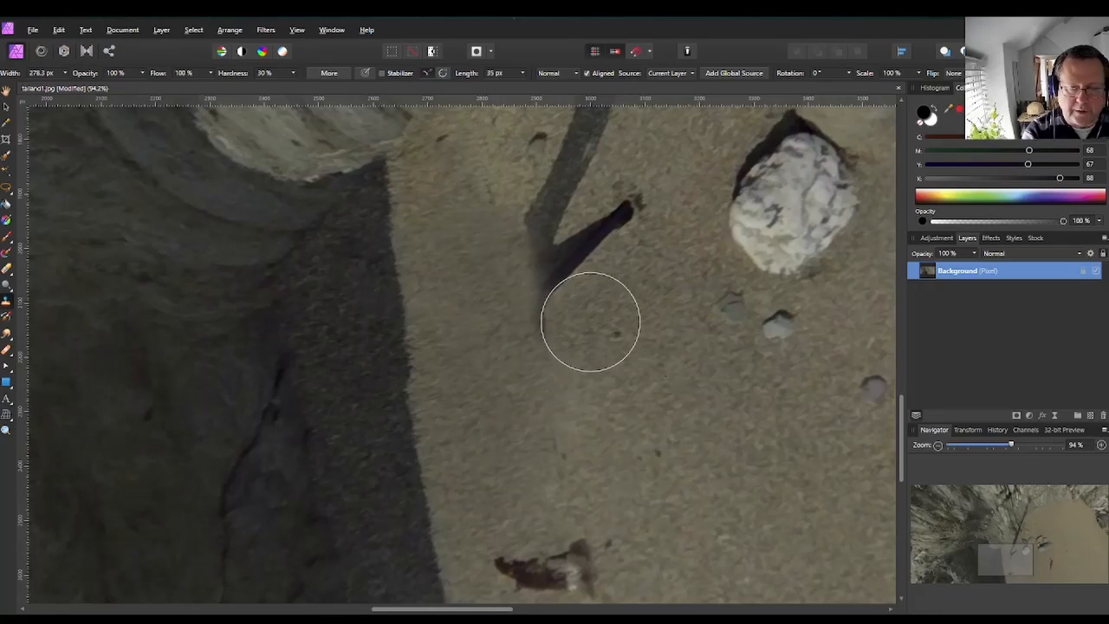
mouse_move(589, 317)
left_mouse_down()
mouse_move(549, 311)
mouse_move(631, 227)
mouse_move(615, 252)
mouse_move(636, 297)
left_mouse_up()
left_click_drag(613, 219, 630, 207)
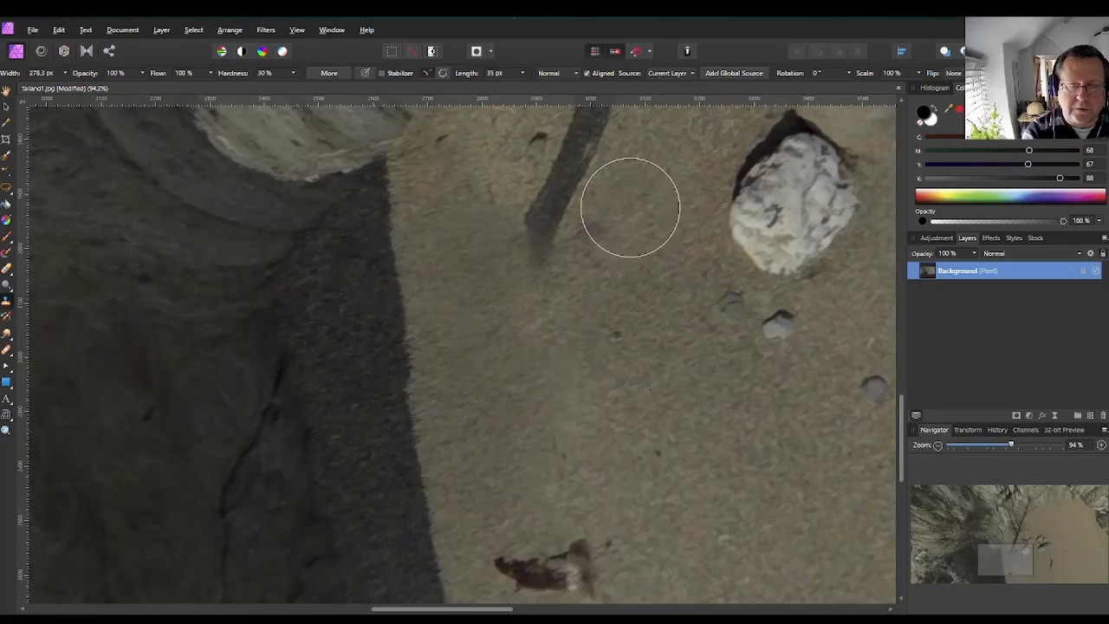
Reduce the clone brush width to about 180 px for the shadow on the cliff face.
scroll(614, 295, "down", 3)
scroll(614, 292, "up", 3)
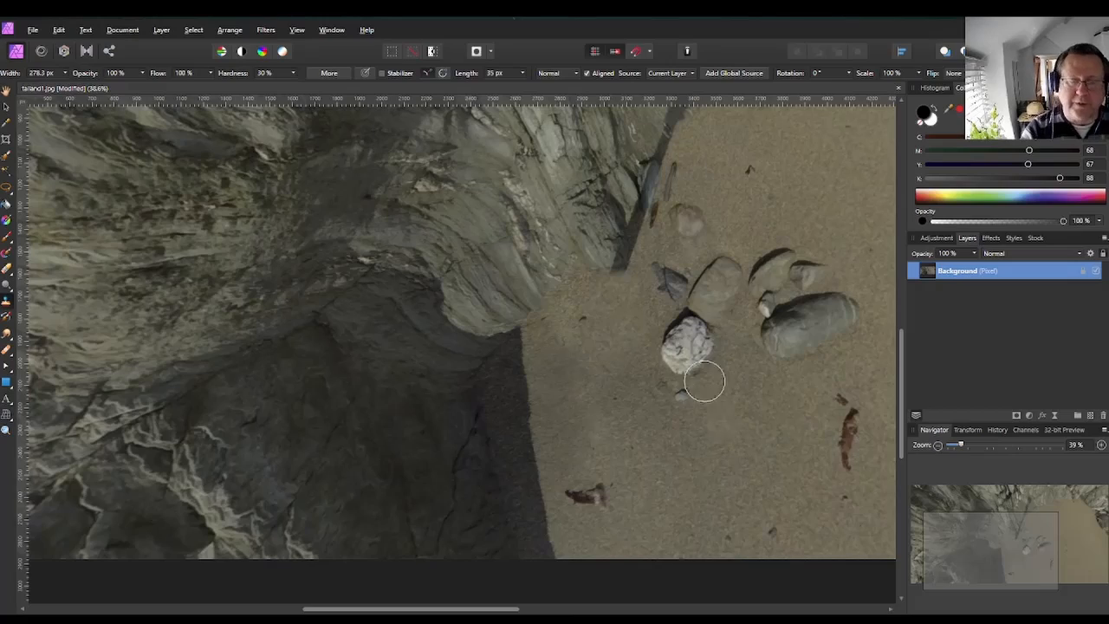
scroll(737, 309, "up", 4)
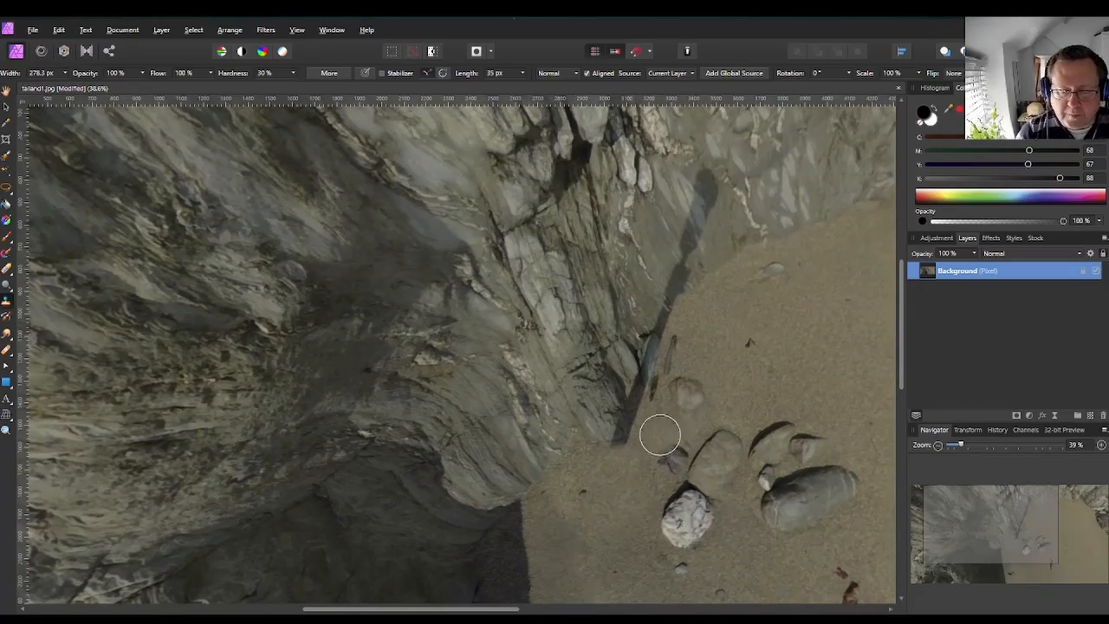
scroll(660, 434, "up", 5)
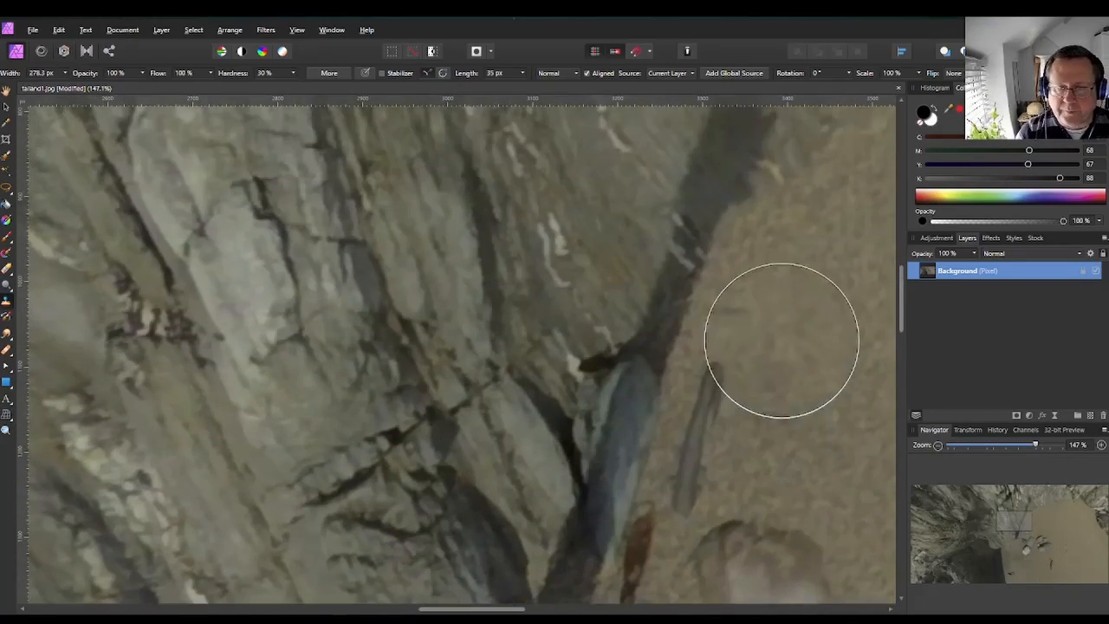
scroll(781, 340, "up", 1)
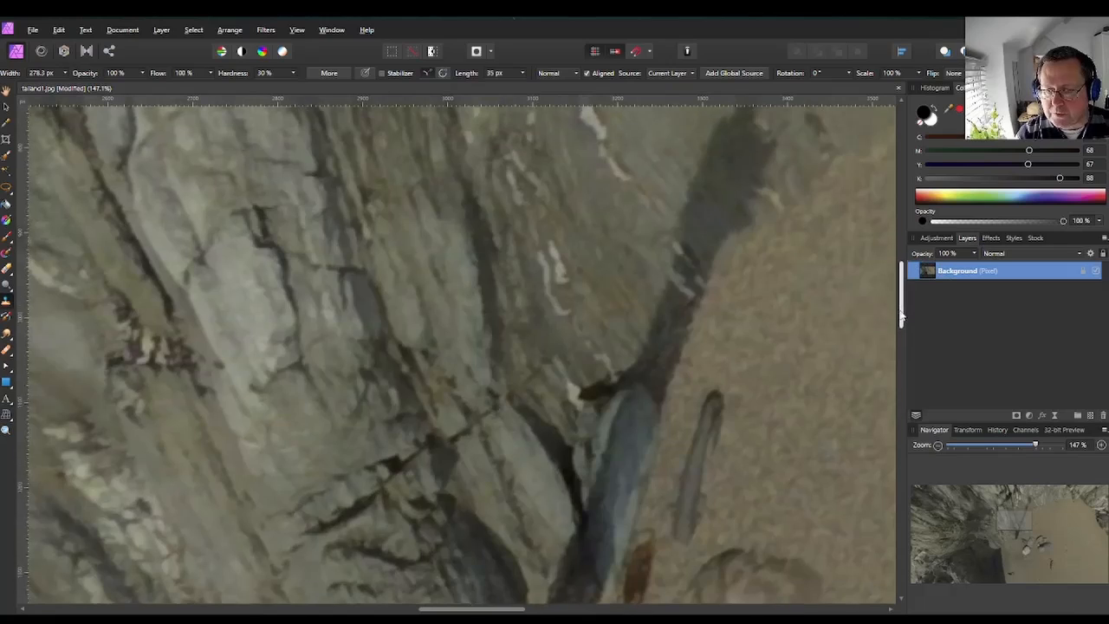
scroll(900, 316, "up", 2)
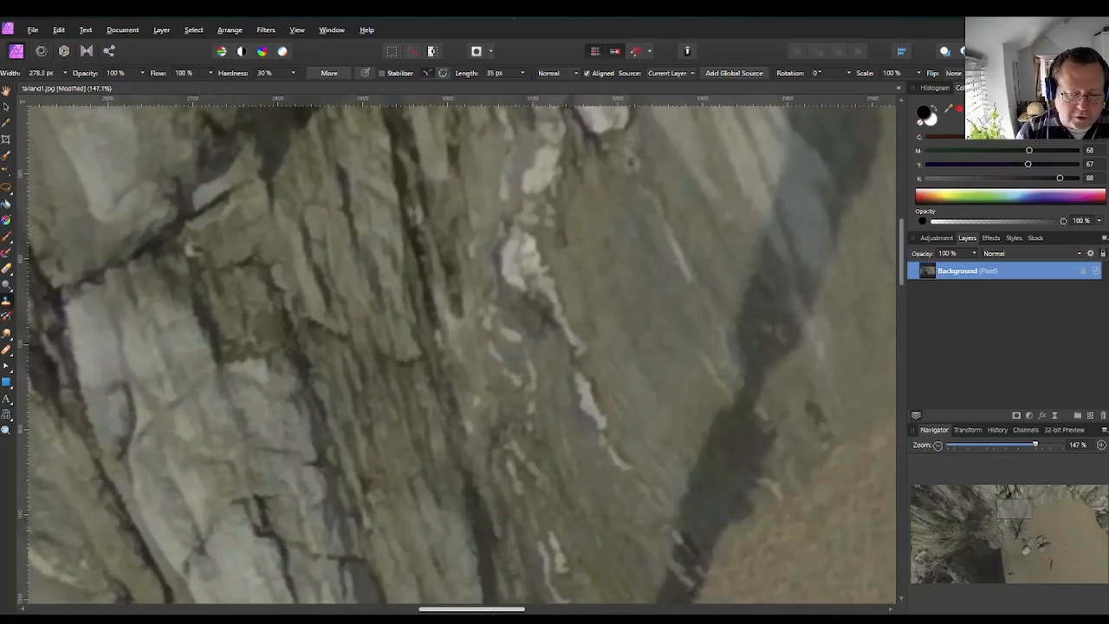
scroll(455, 351, "right", 3)
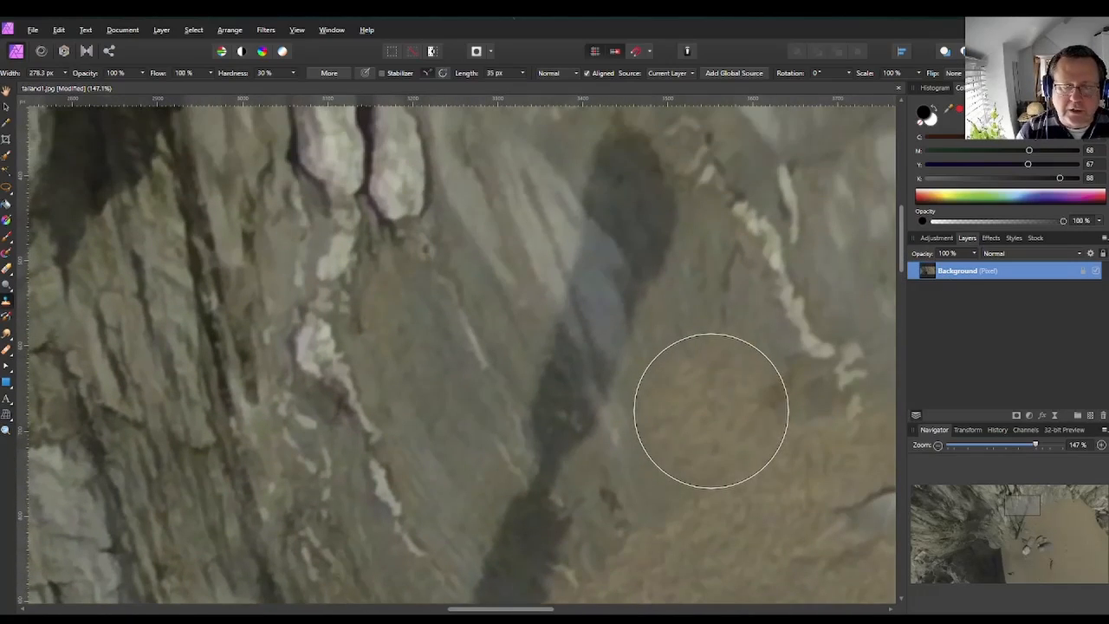
scroll(710, 411, "down", 4)
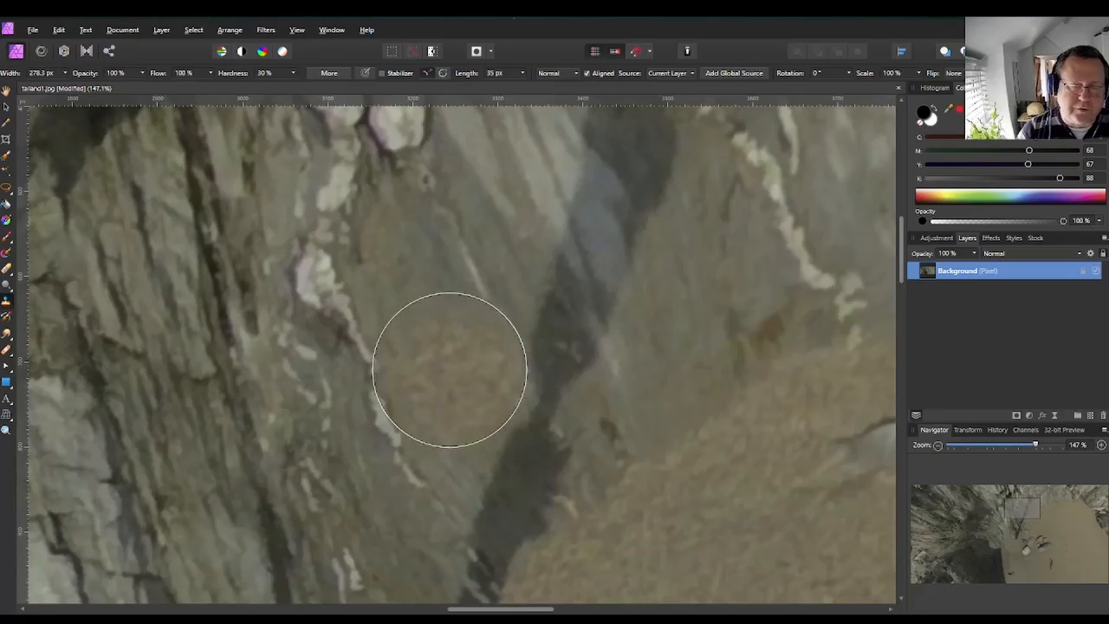
key("bracketleft")
key("bracketleft")
key("bracketleft")
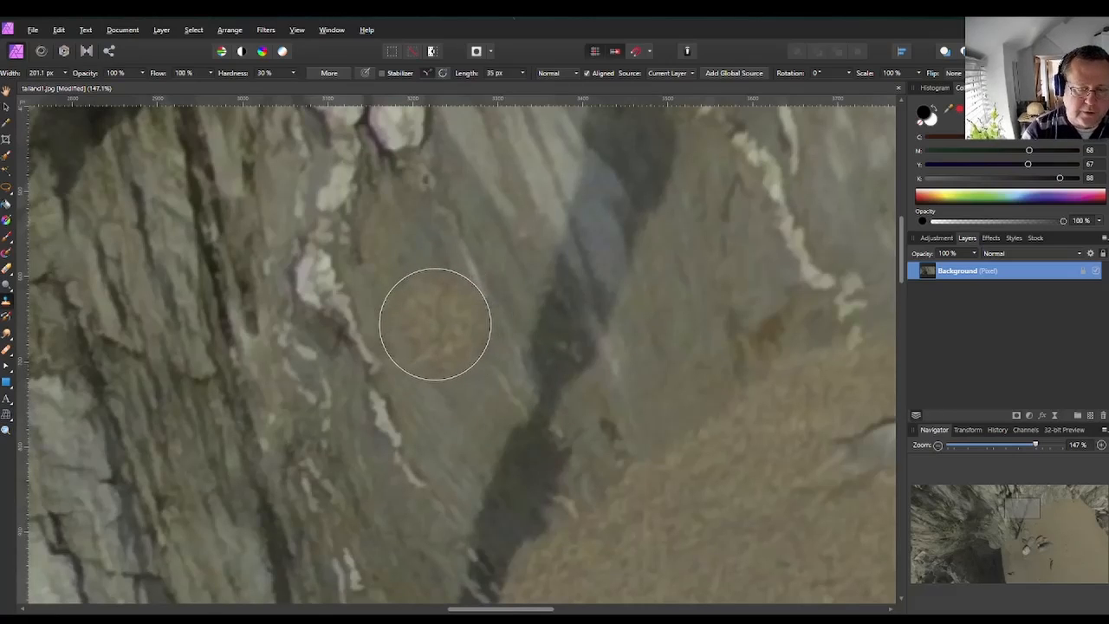
key("bracketleft")
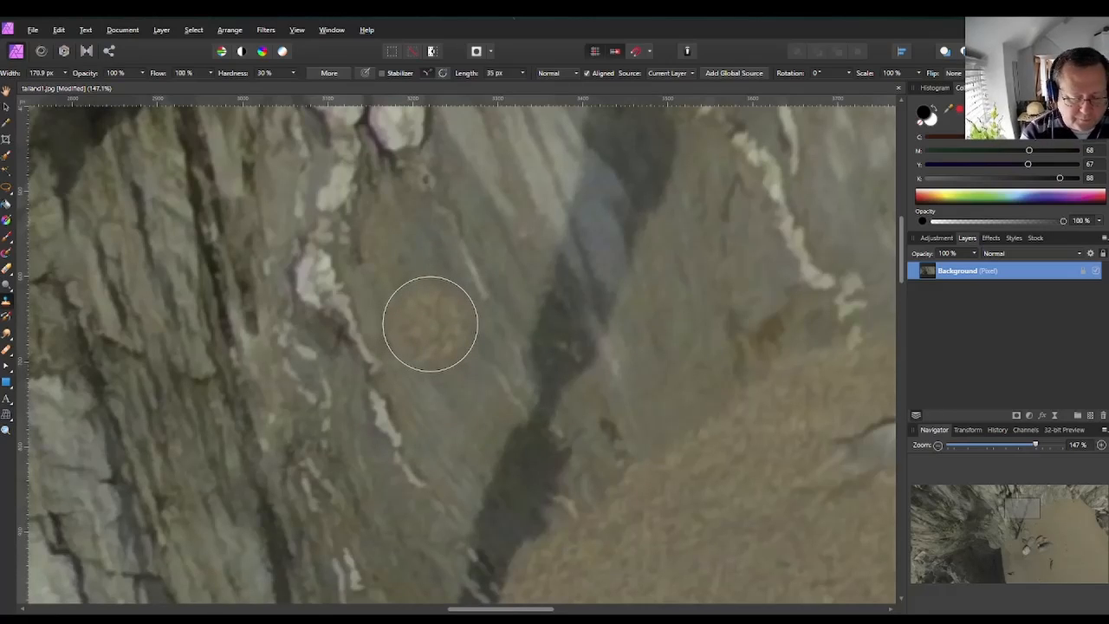
Sample the rock texture and clone over the tripod shadow crossing the cliff face.
left_click(431, 324, "alt")
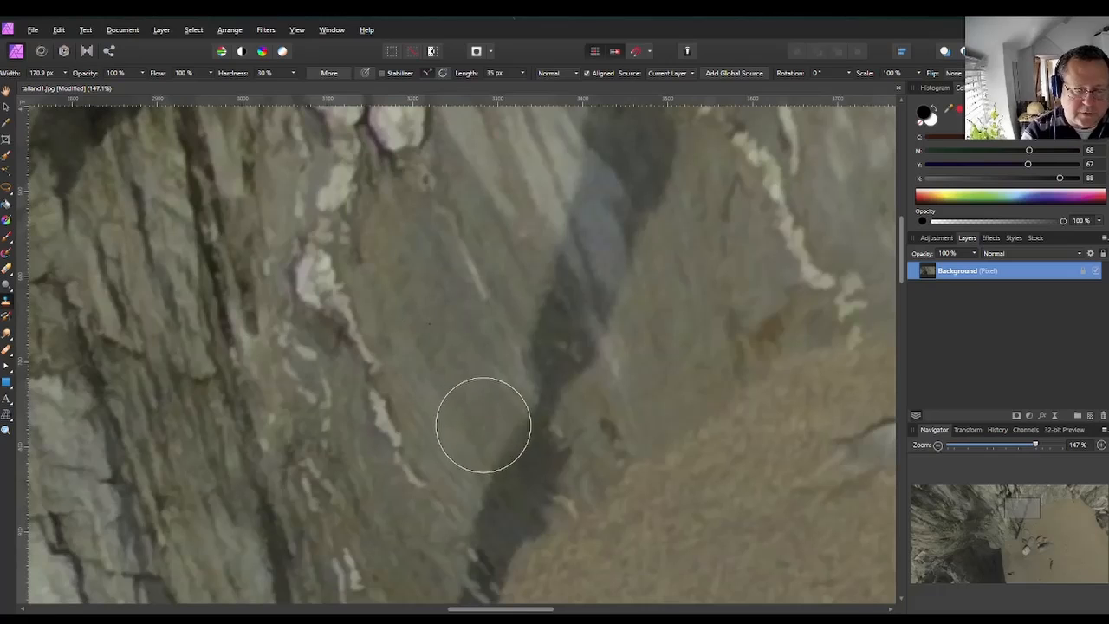
mouse_move(482, 425)
left_mouse_down()
mouse_move(527, 476)
mouse_move(539, 456)
mouse_move(533, 414)
mouse_move(501, 392)
mouse_move(562, 387)
mouse_move(560, 349)
mouse_move(498, 407)
mouse_move(461, 418)
mouse_move(582, 364)
mouse_move(570, 360)
mouse_move(565, 313)
mouse_move(550, 300)
mouse_move(560, 331)
left_mouse_up()
Resample rock and clone over the upper part of the shadow on the cliff.
scroll(722, 331, "up", 3)
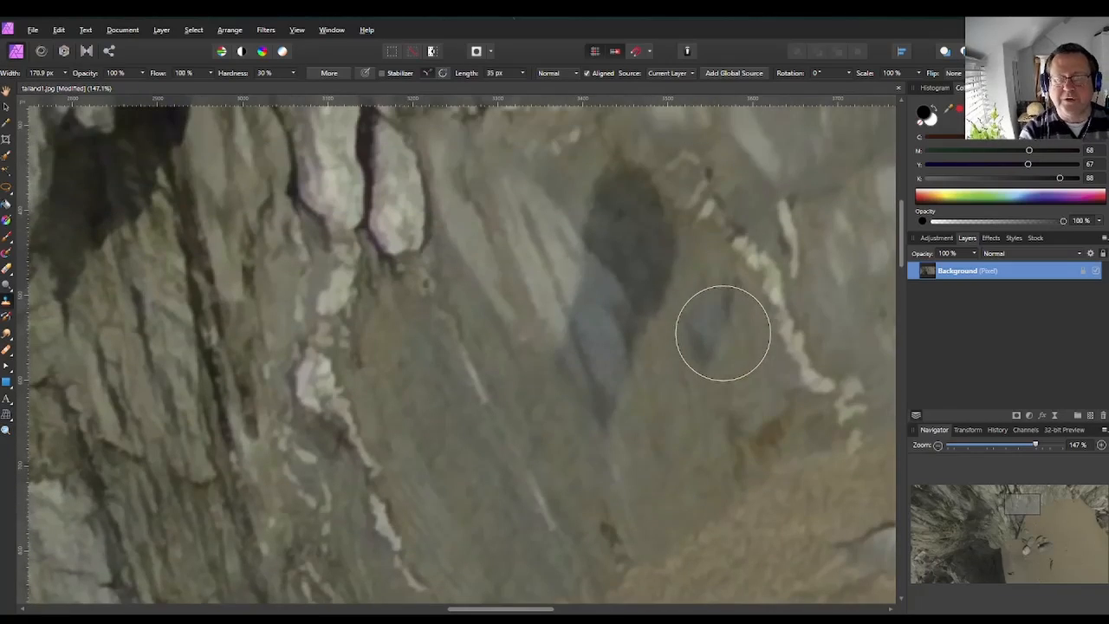
left_click(708, 444, "alt")
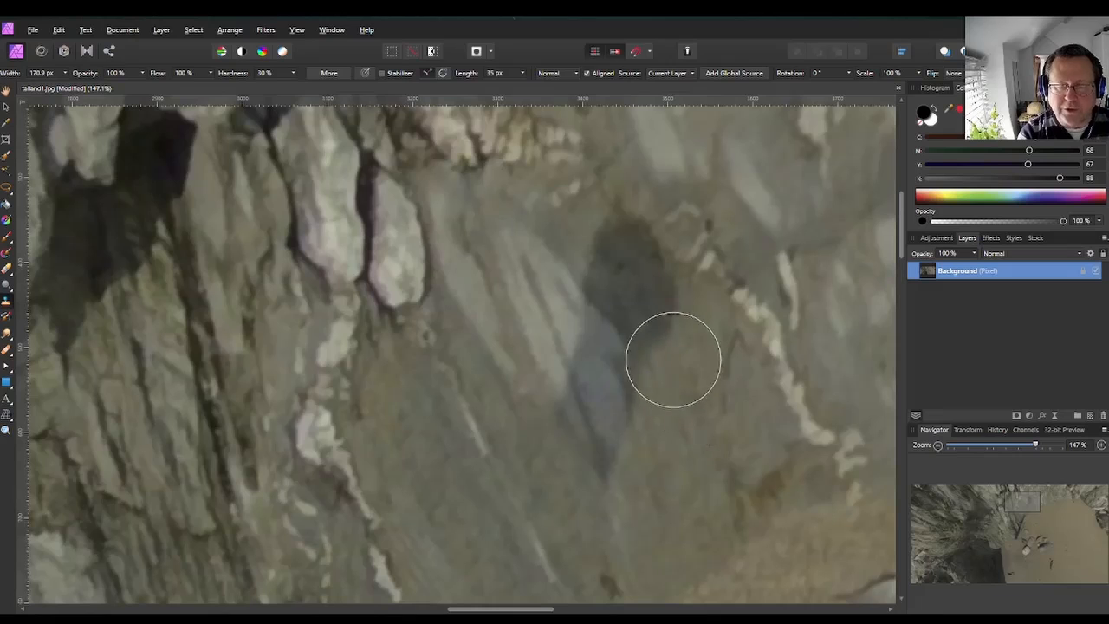
left_click_drag(669, 327, 620, 238)
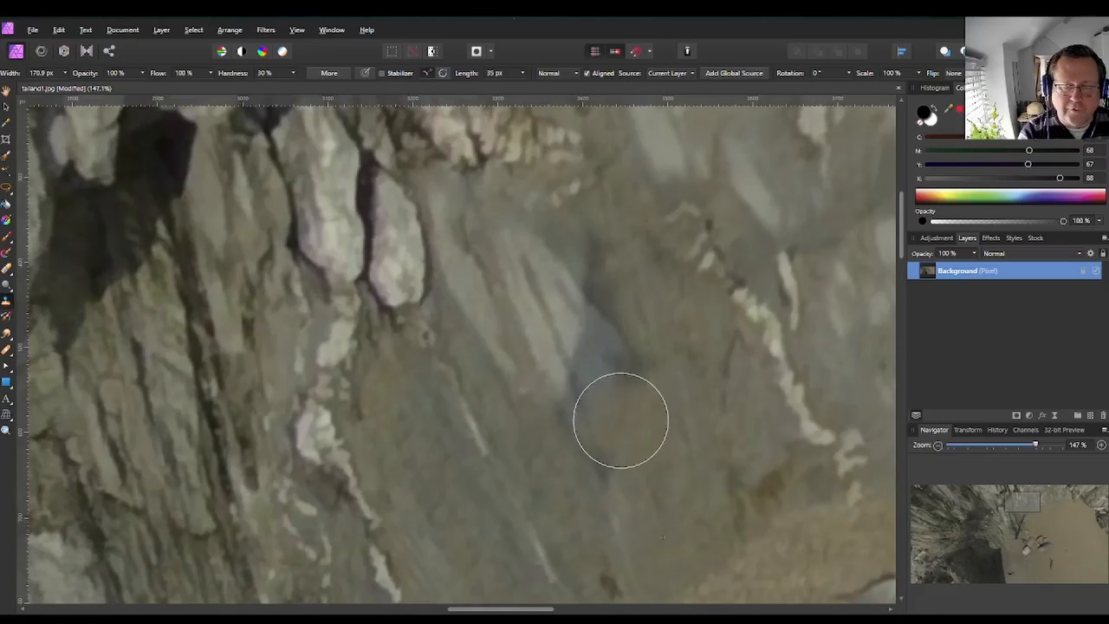
scroll(718, 355, "up", 3)
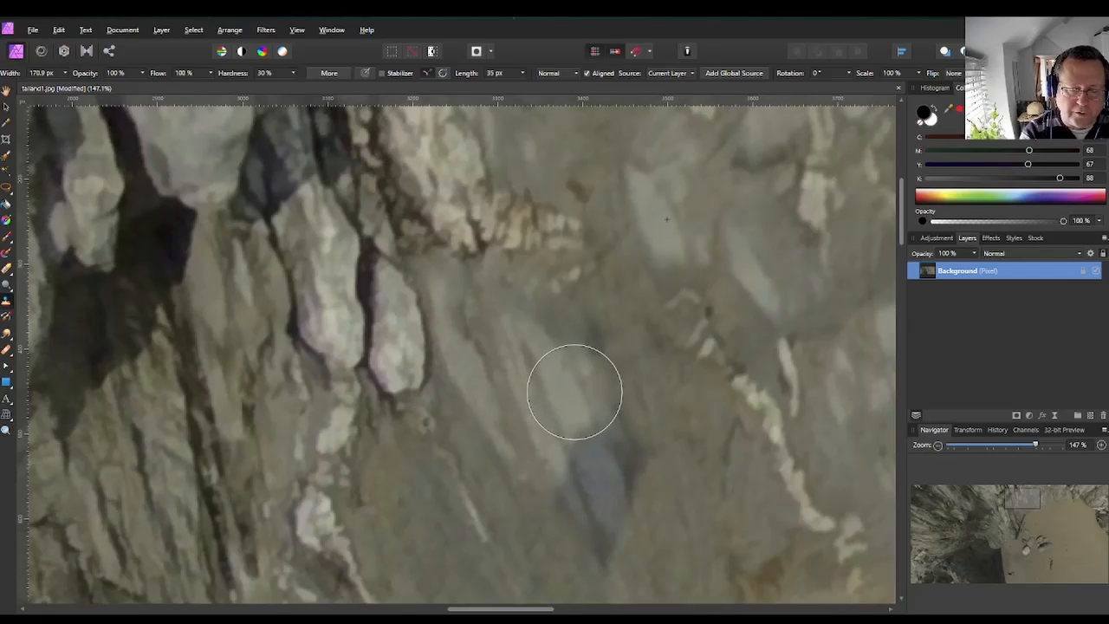
mouse_move(575, 390)
left_mouse_down()
mouse_move(575, 356)
mouse_move(620, 437)
mouse_move(626, 508)
mouse_move(663, 536)
mouse_move(676, 493)
left_mouse_up()
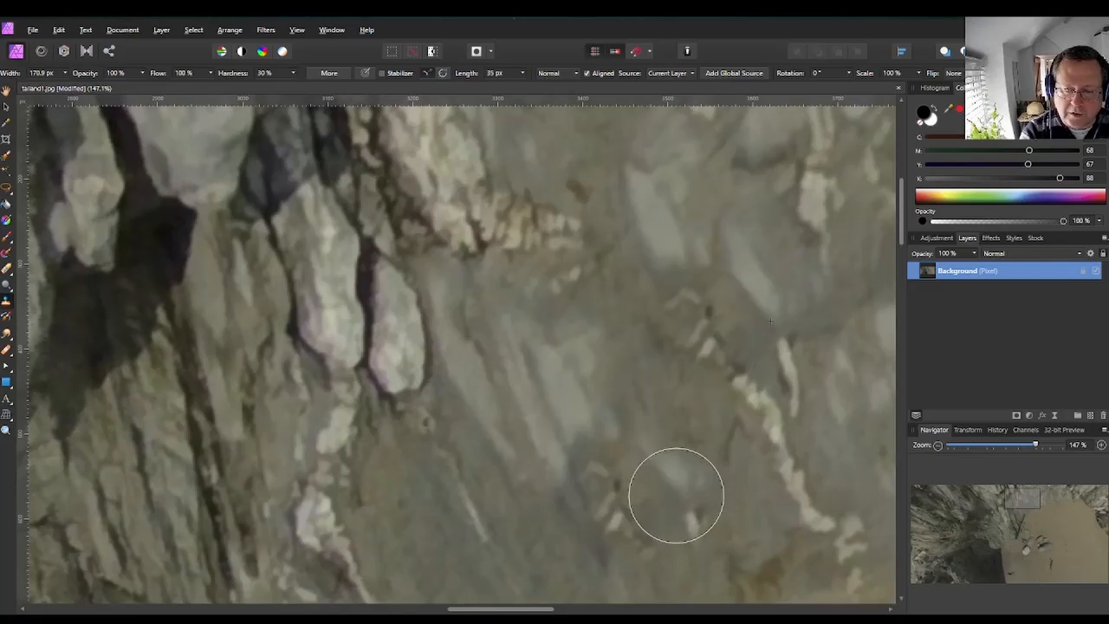
scroll(611, 504, "down", 3)
mouse_move(611, 504)
left_mouse_down()
mouse_move(547, 497)
mouse_move(553, 486)
mouse_move(461, 537)
mouse_move(519, 502)
mouse_move(582, 422)
left_mouse_up()
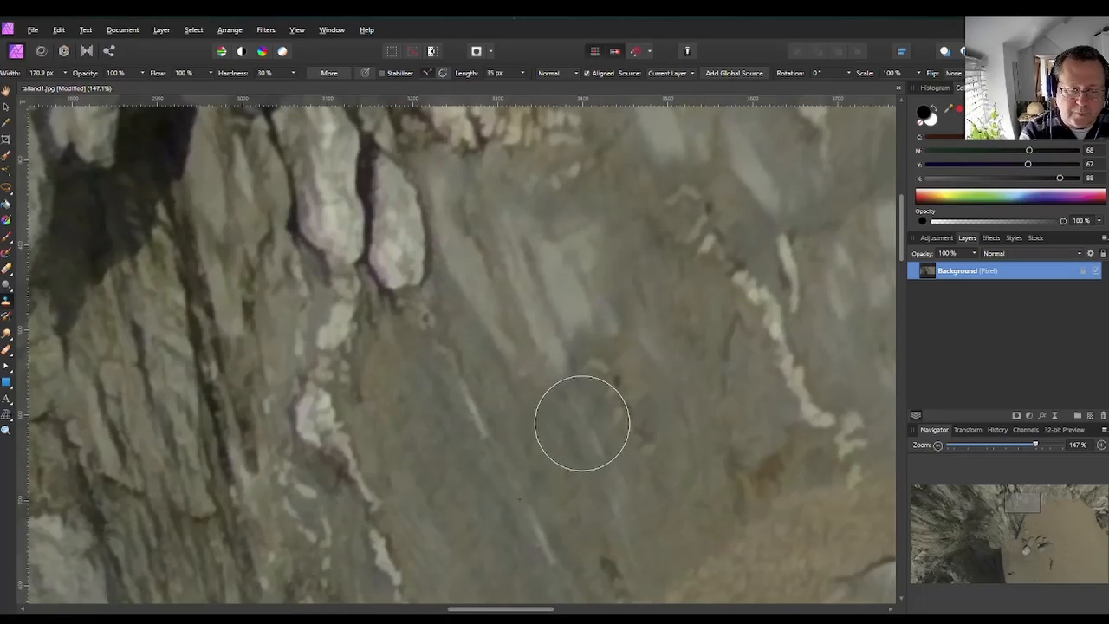
Sample nearby rock and clone over the shadow where the cliff meets the sand.
scroll(650, 537, "down", 5)
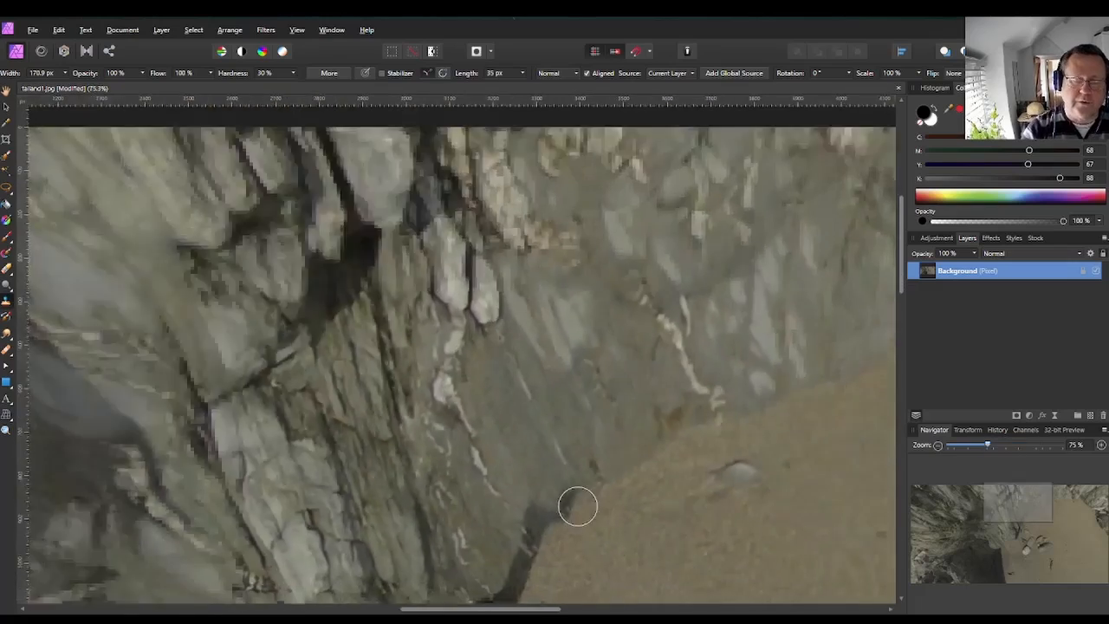
scroll(577, 506, "down", 3)
scroll(633, 460, "down", 3)
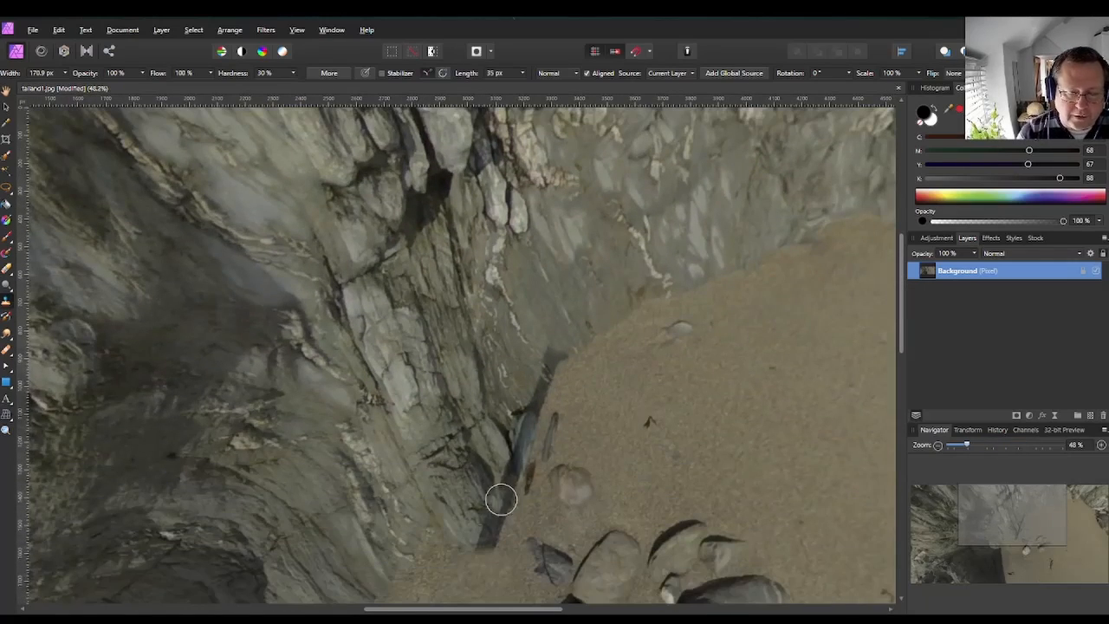
scroll(562, 389, "up", 5)
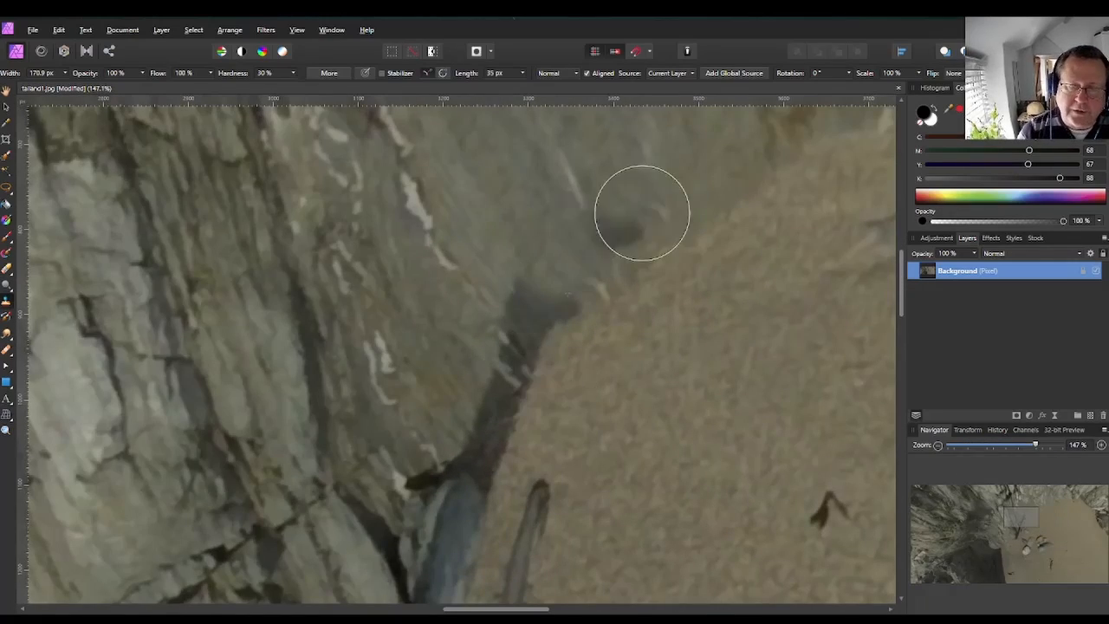
left_click(712, 200, "alt")
mouse_move(554, 325)
left_mouse_down()
mouse_move(530, 294)
mouse_move(539, 305)
mouse_move(525, 362)
mouse_move(449, 399)
mouse_move(471, 414)
mouse_move(433, 475)
left_mouse_up()
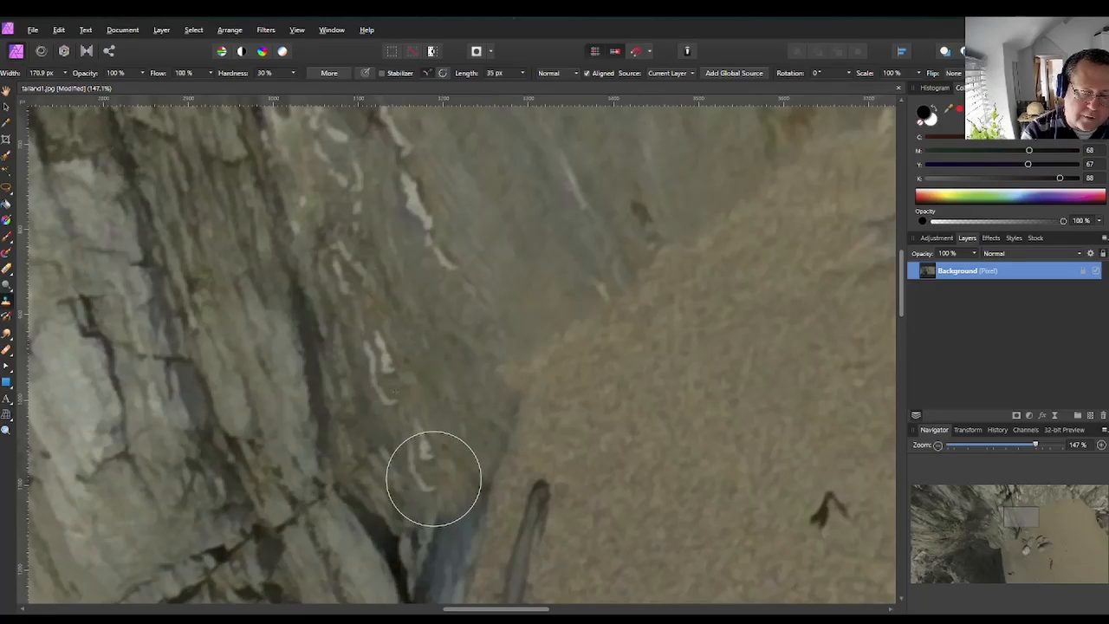
scroll(537, 390, "down", 5)
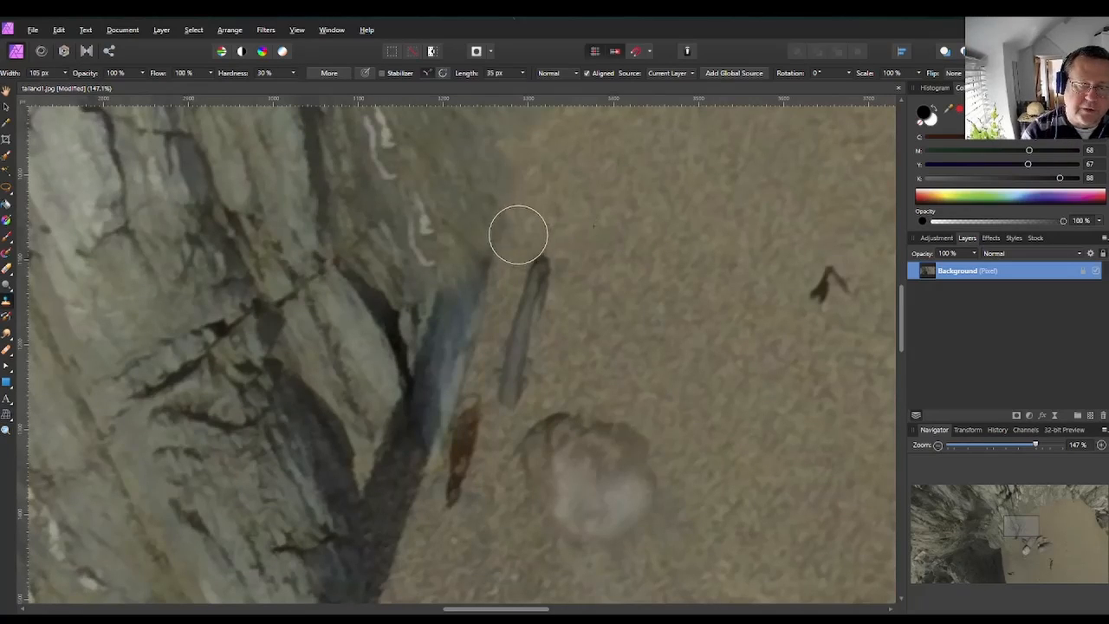
Sample rock near the cliff base and clone over the remaining shadow along the cliff's lower edge.
scroll(583, 290, "down", 3)
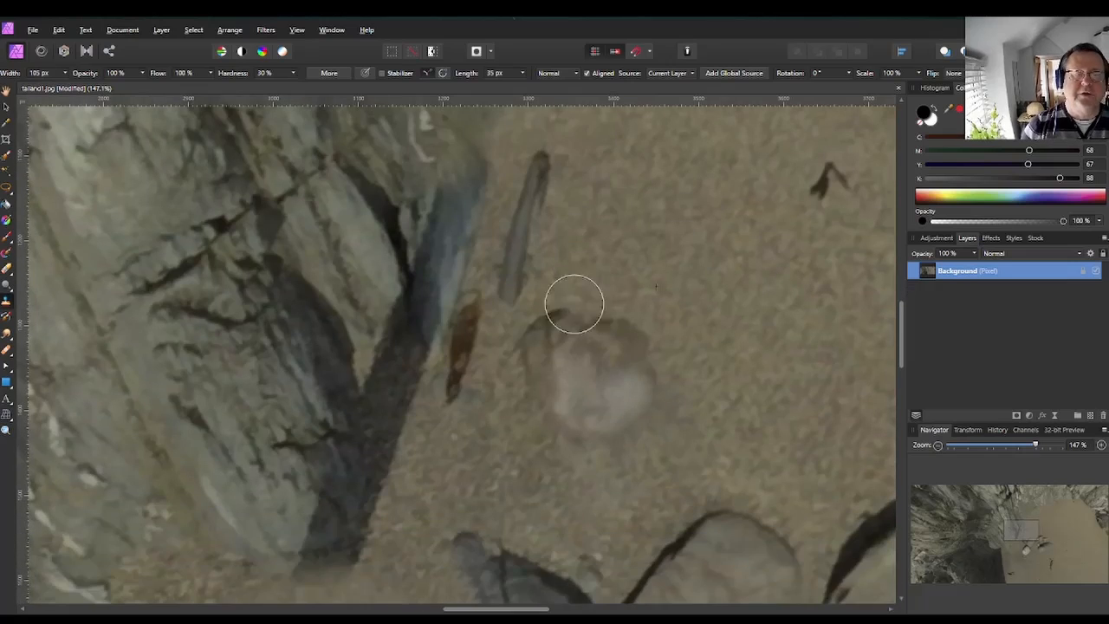
mouse_move(297, 351)
left_mouse_down()
mouse_move(273, 322)
mouse_move(328, 446)
mouse_move(309, 466)
mouse_move(316, 475)
mouse_move(336, 466)
mouse_move(345, 440)
mouse_move(343, 357)
left_mouse_up()
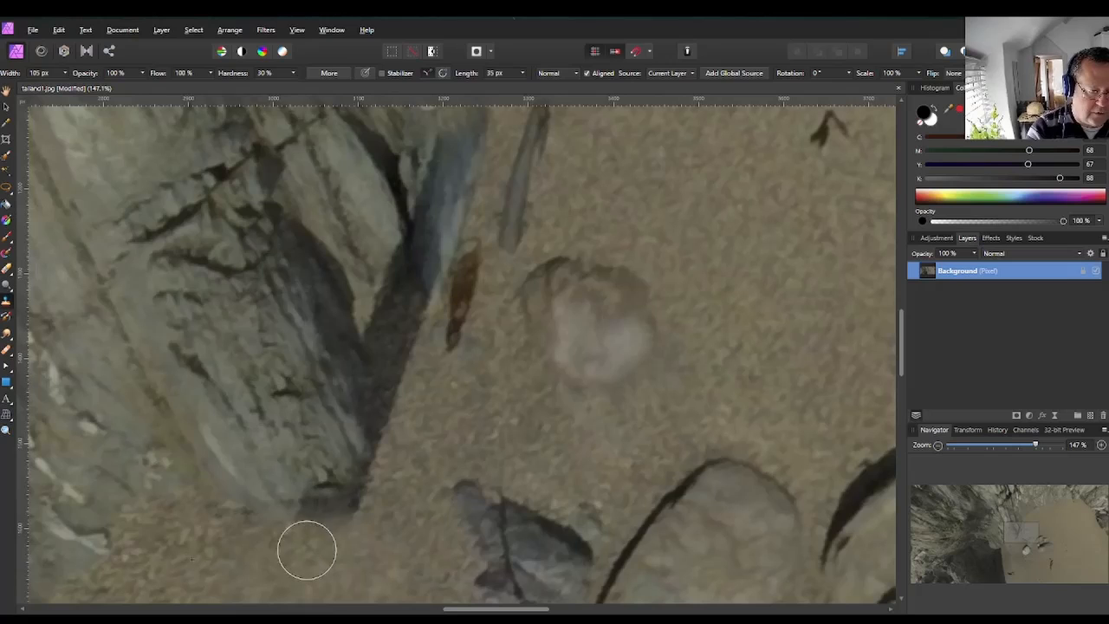
left_click(258, 490, "alt")
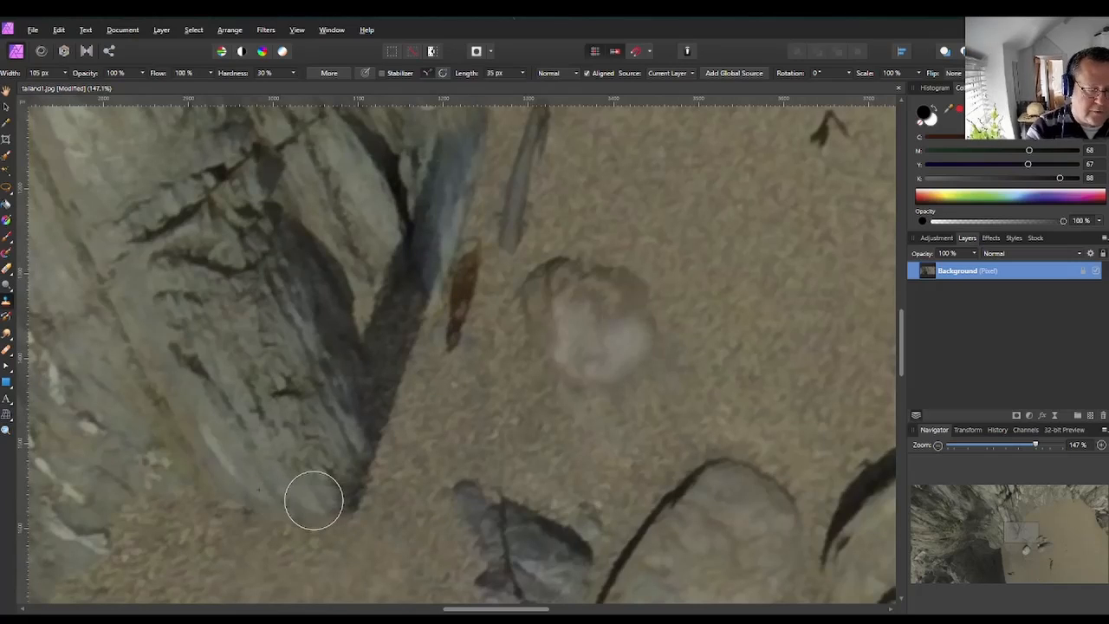
left_click_drag(324, 493, 342, 480)
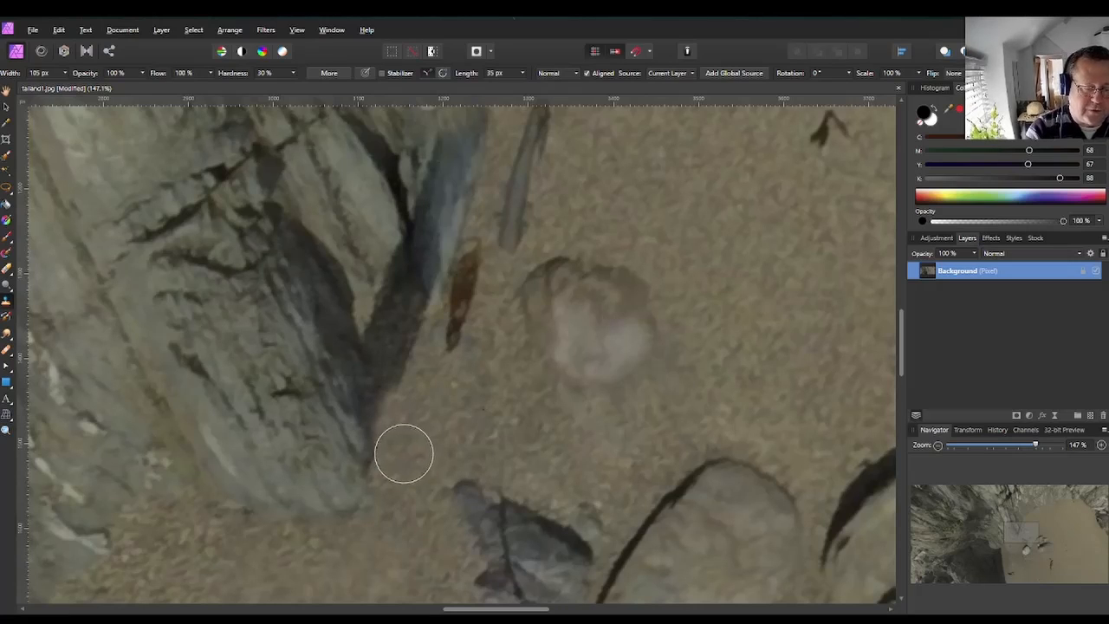
mouse_move(404, 453)
left_mouse_down()
mouse_move(415, 395)
mouse_move(402, 330)
mouse_move(452, 399)
mouse_move(522, 403)
mouse_move(408, 307)
mouse_move(374, 225)
mouse_move(349, 244)
mouse_move(337, 237)
mouse_move(371, 287)
left_mouse_up()
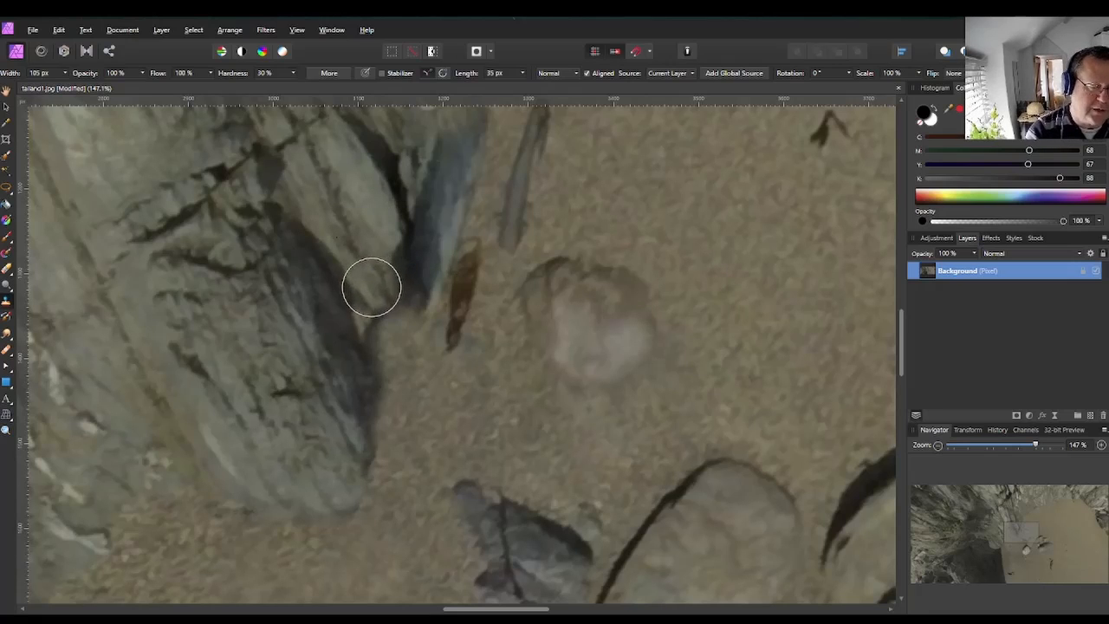
Resample rock beside the cliff and clone over the shadow left at the cliff's edge by the sand.
left_click(246, 370, "alt")
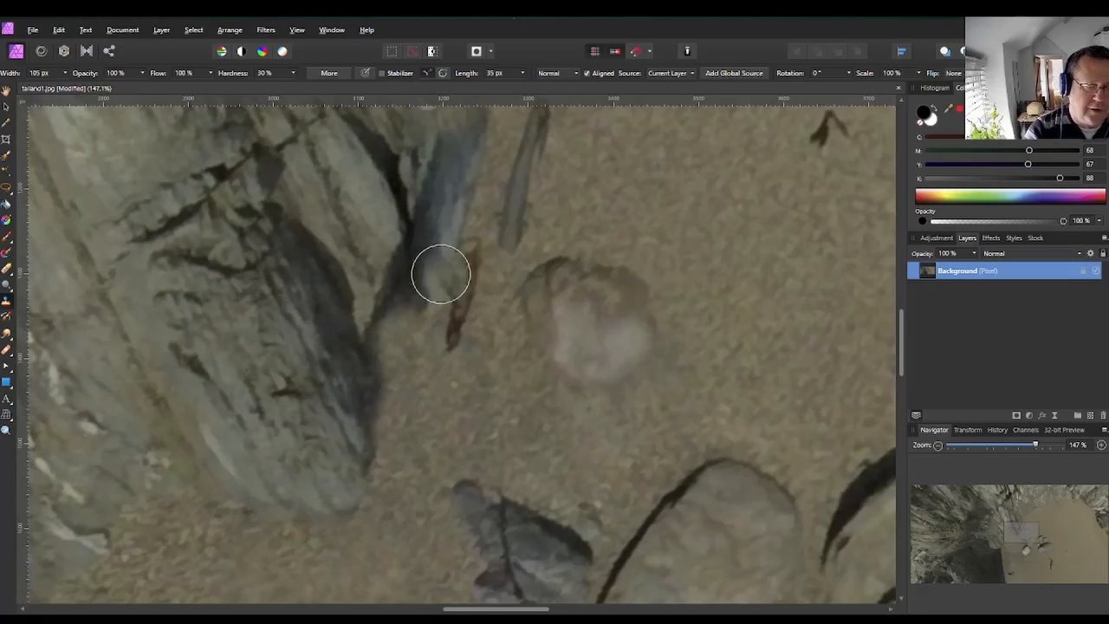
mouse_move(441, 273)
left_mouse_down()
mouse_move(387, 269)
mouse_move(393, 285)
mouse_move(394, 274)
mouse_move(430, 303)
mouse_move(445, 379)
mouse_move(387, 323)
mouse_move(396, 398)
mouse_move(401, 346)
left_mouse_up()
Sample clean sand and clone over the faint shadow where the upper cliff meets the sand.
left_click(772, 355, "alt")
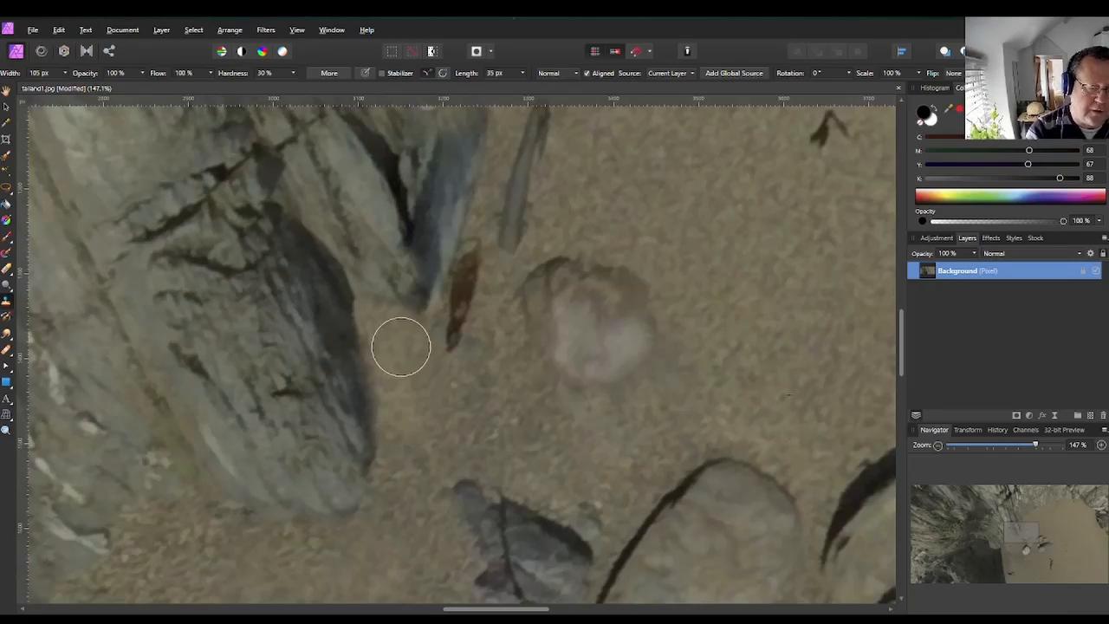
scroll(587, 332, "up", 2)
scroll(589, 338, "down", 10)
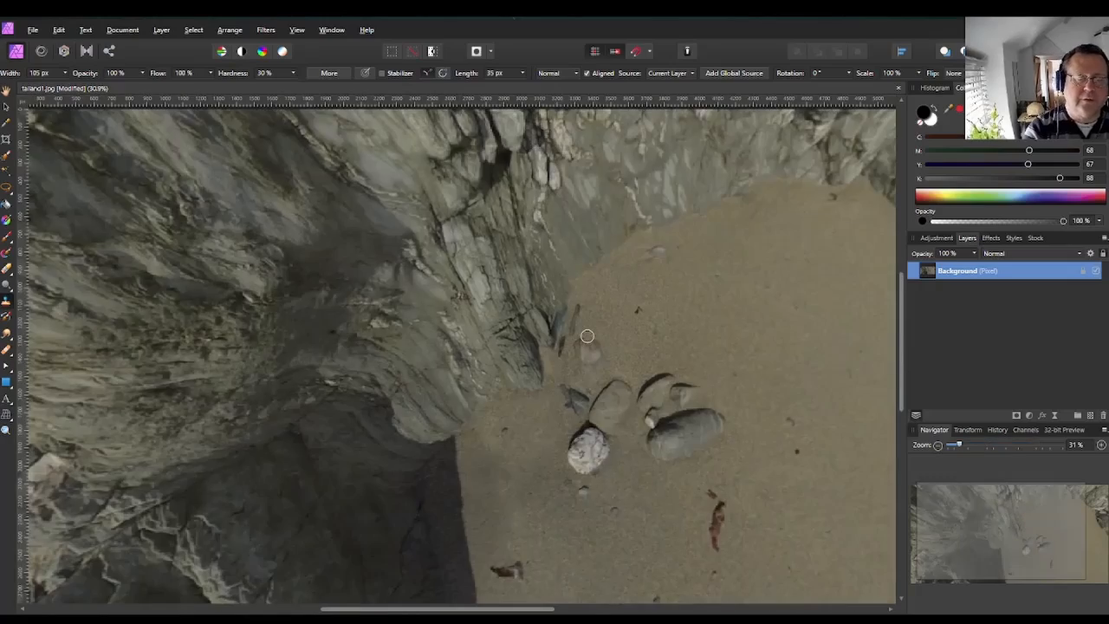
scroll(543, 334, "up", 10)
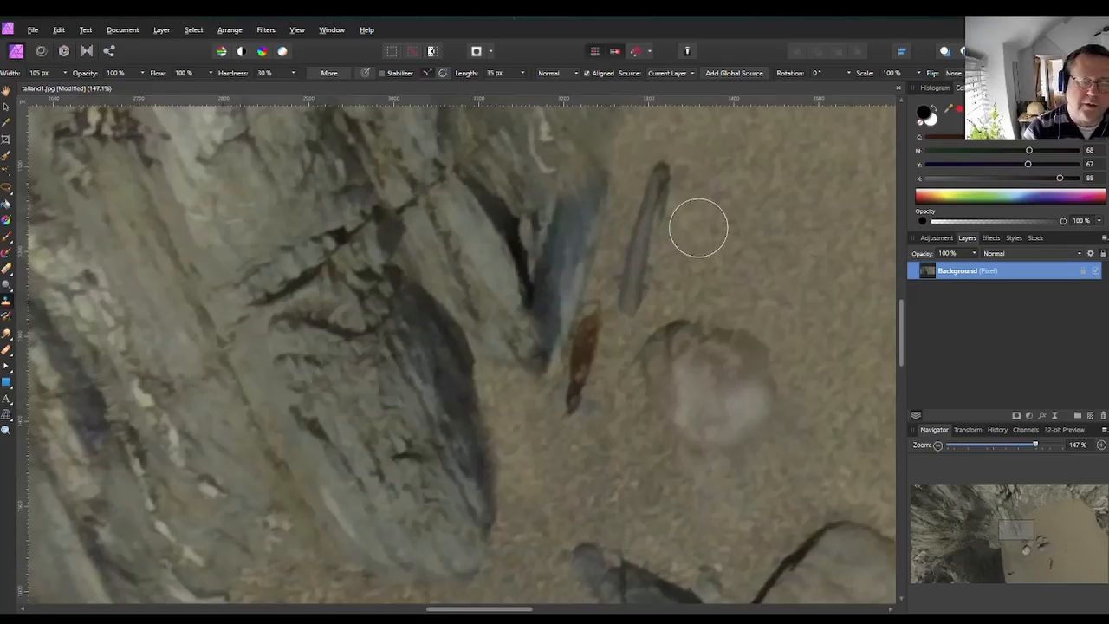
scroll(709, 404, "down", 1)
scroll(709, 404, "down", 1)
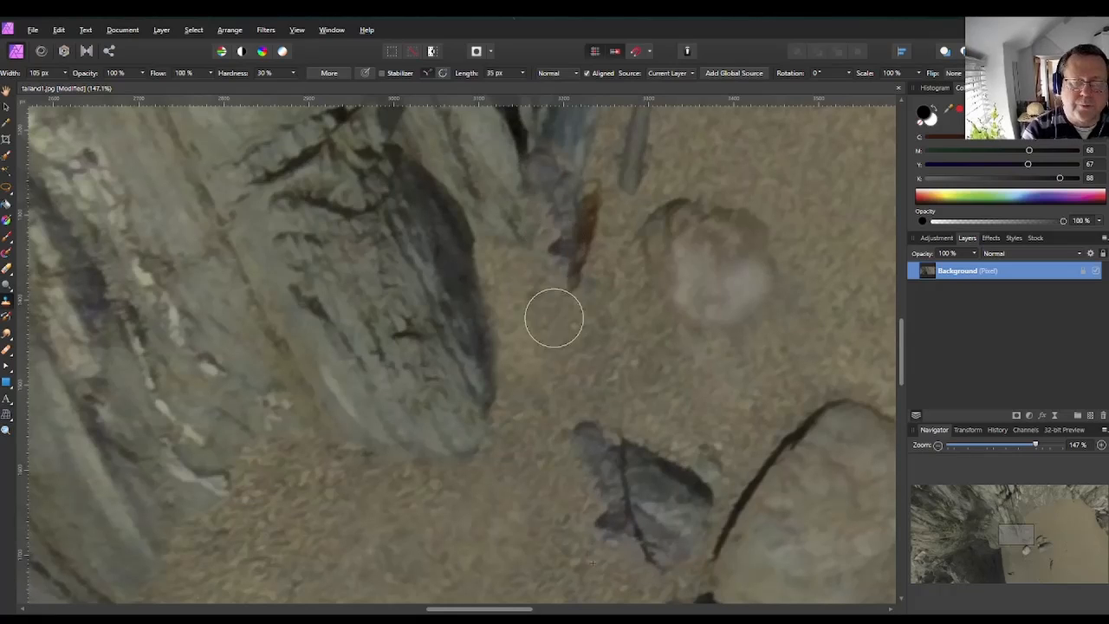
scroll(753, 346, "up", 2)
scroll(754, 347, "up", 2)
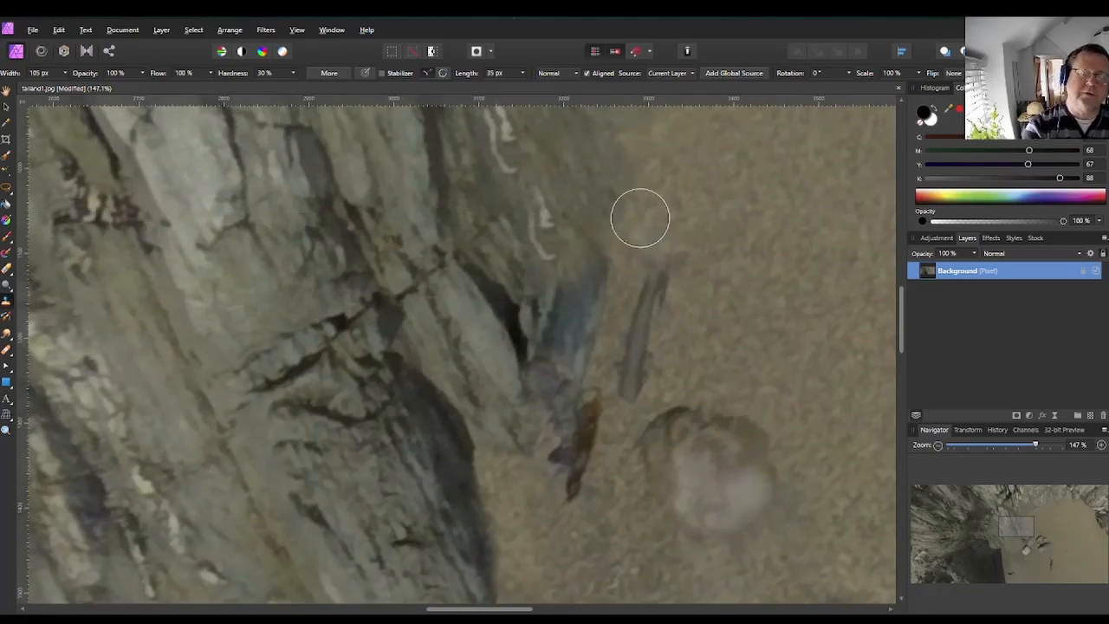
left_click_drag(597, 275, 585, 201)
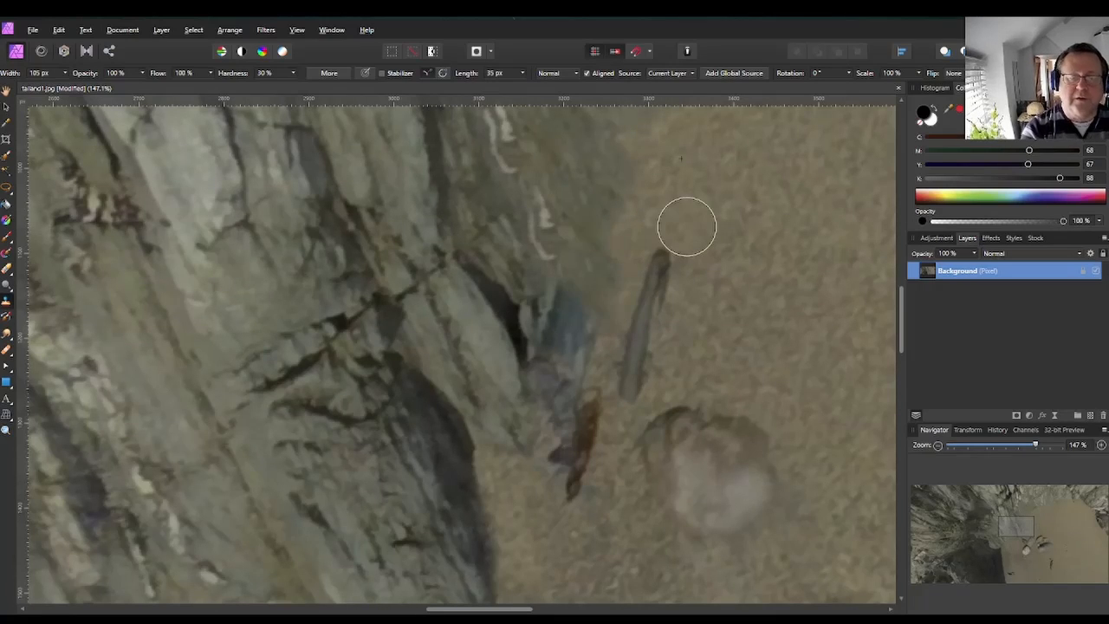
Remove the live projection from the background layer.
scroll(703, 262, "down", 5)
scroll(682, 305, "down", 3)
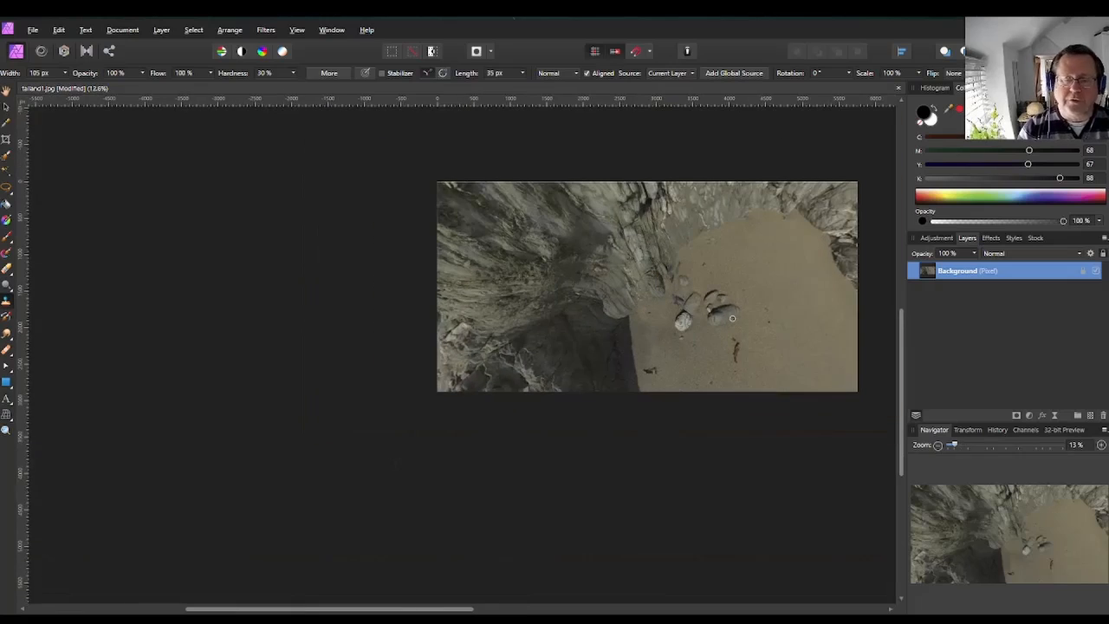
left_click(161, 32)
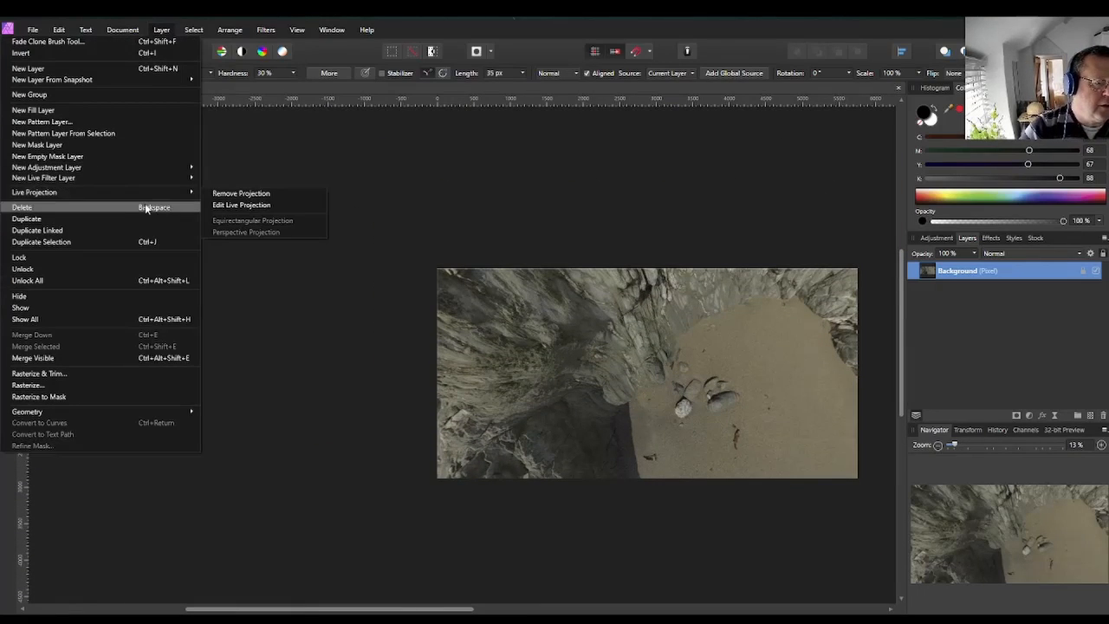
left_click(216, 193)
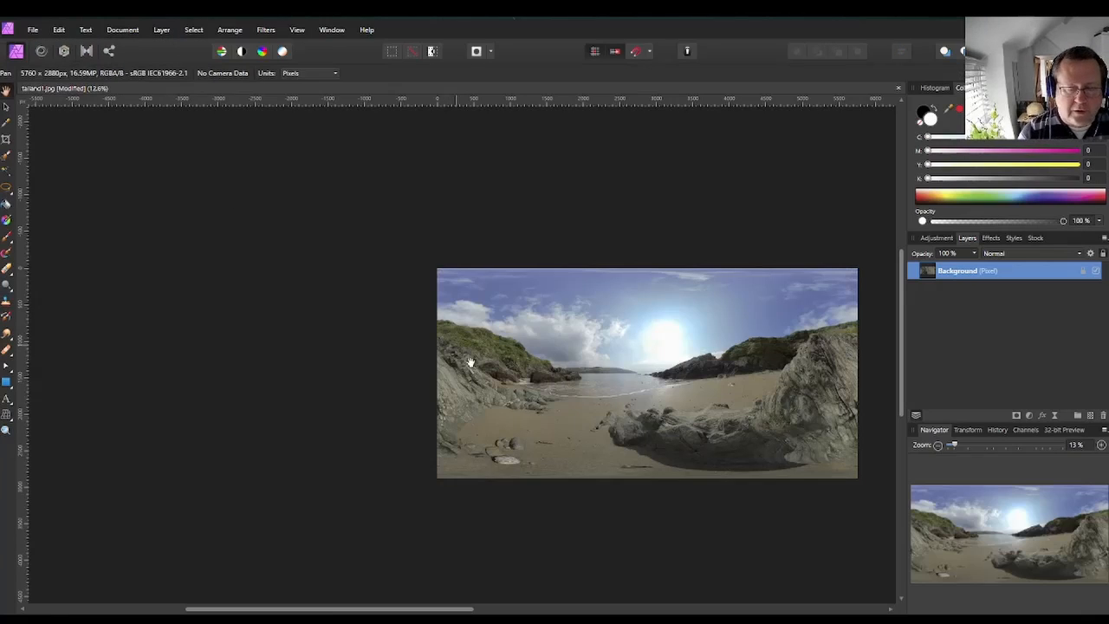
Inspect the flattened panorama across its full width.
scroll(459, 443, "up", 5)
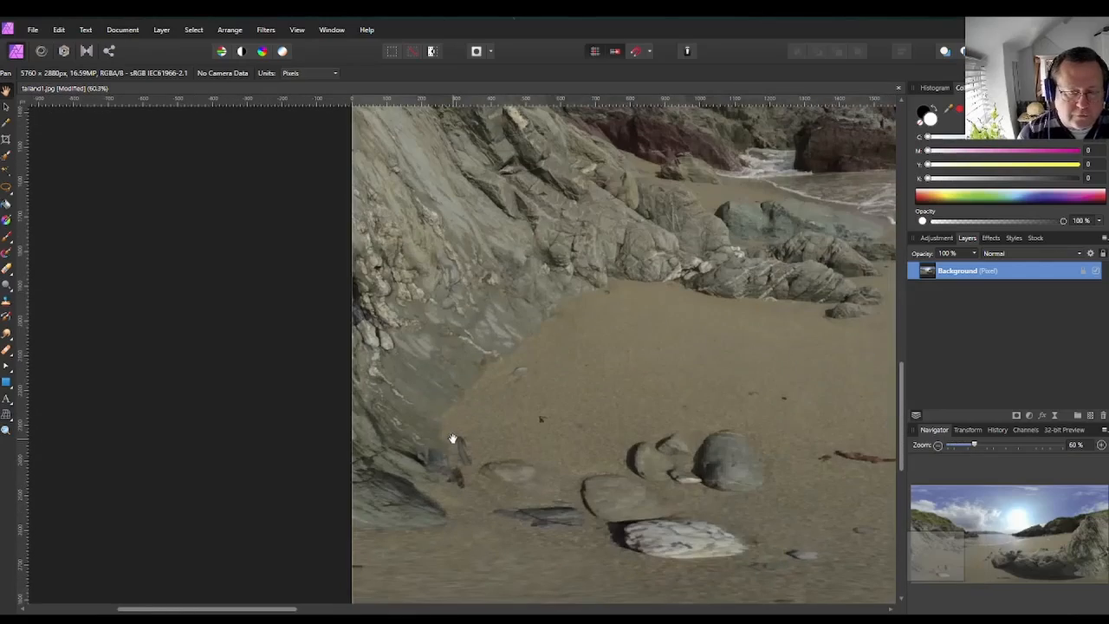
scroll(508, 411, "down", 4)
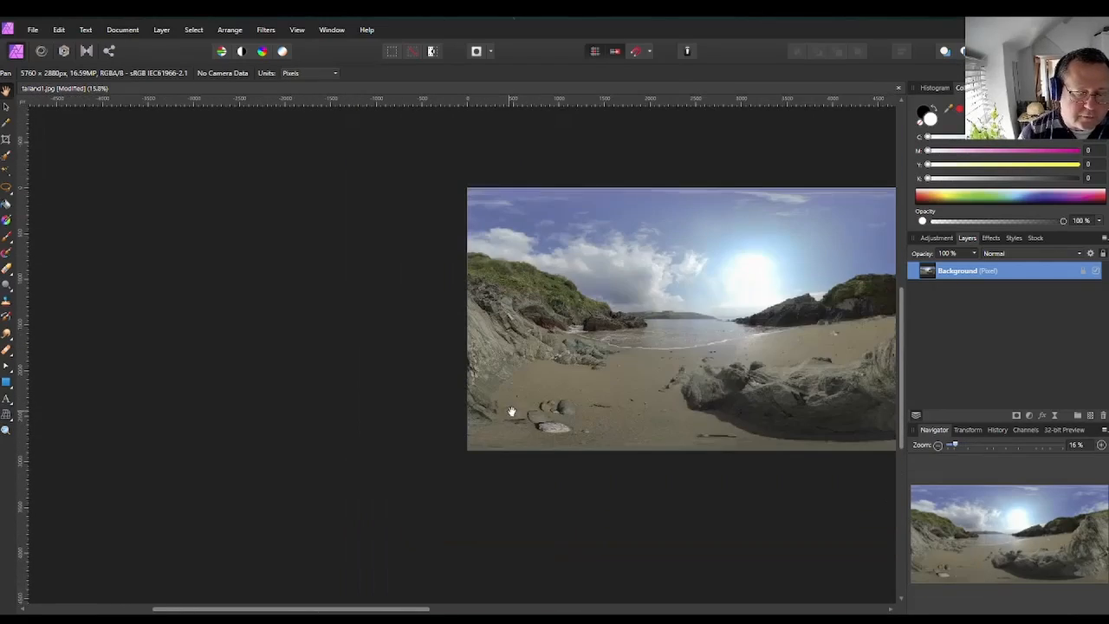
left_click_drag(375, 609, 638, 610)
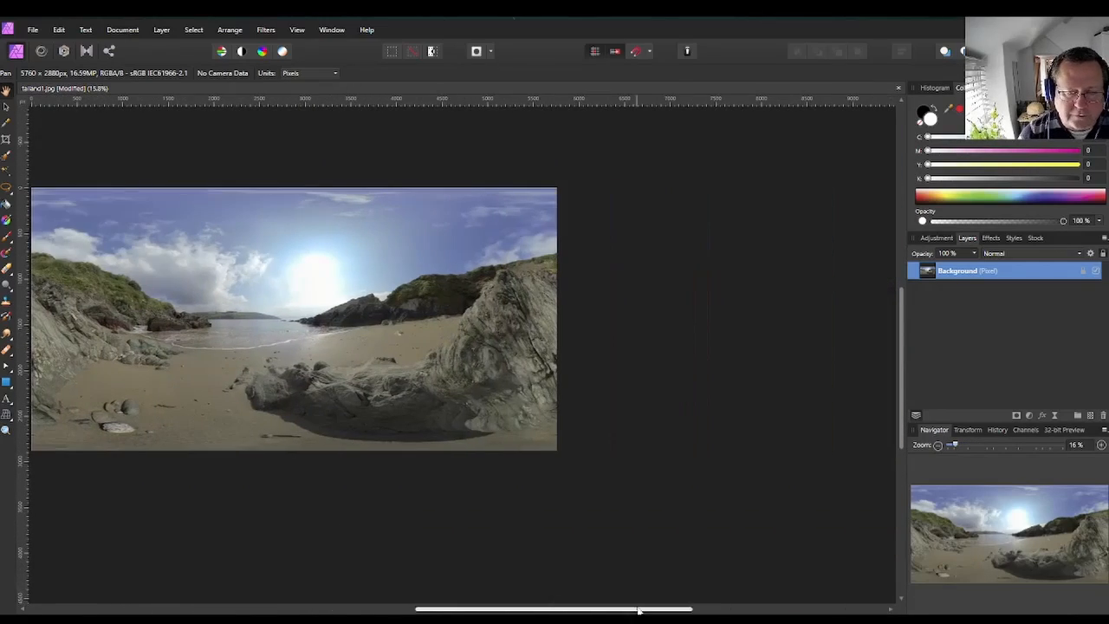
scroll(529, 400, "up", 6)
scroll(547, 429, "down", 2)
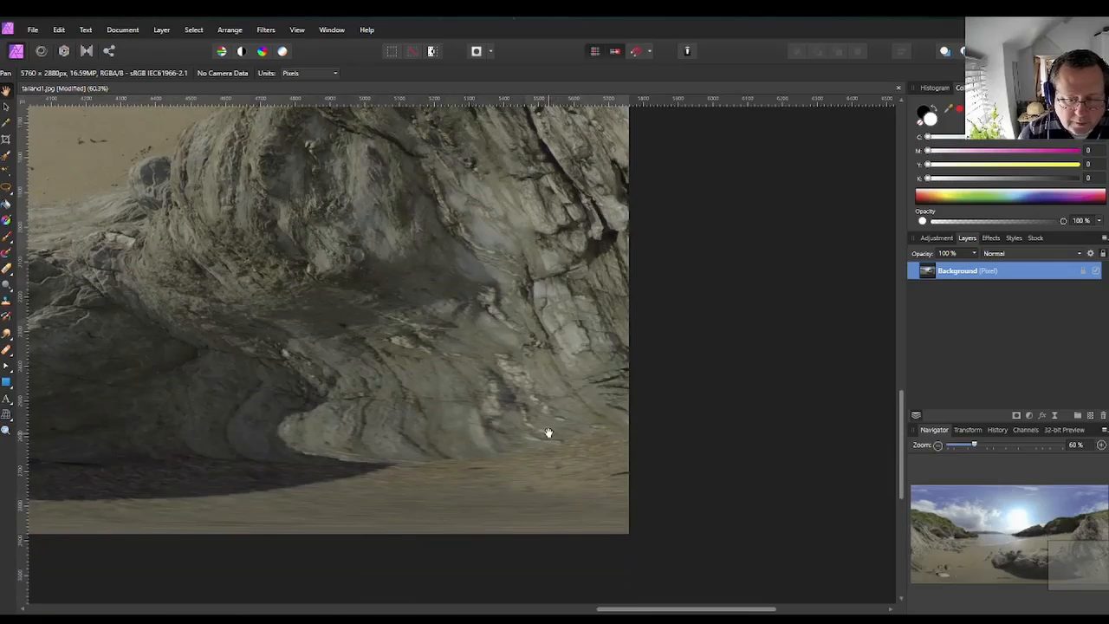
scroll(503, 402, "down", 4)
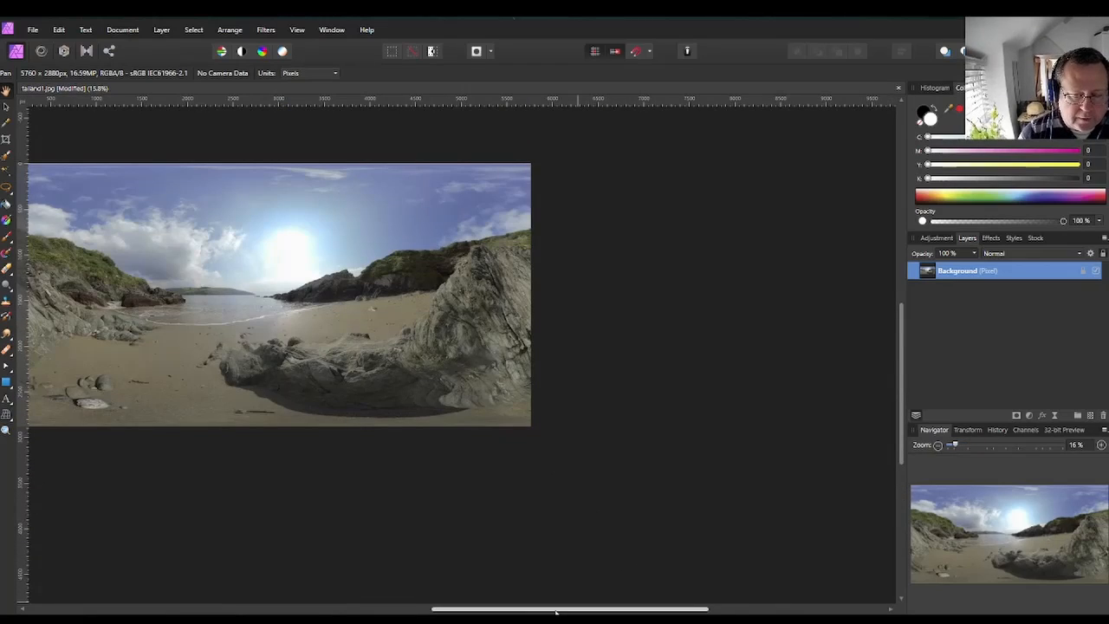
left_click_drag(555, 611, 439, 612)
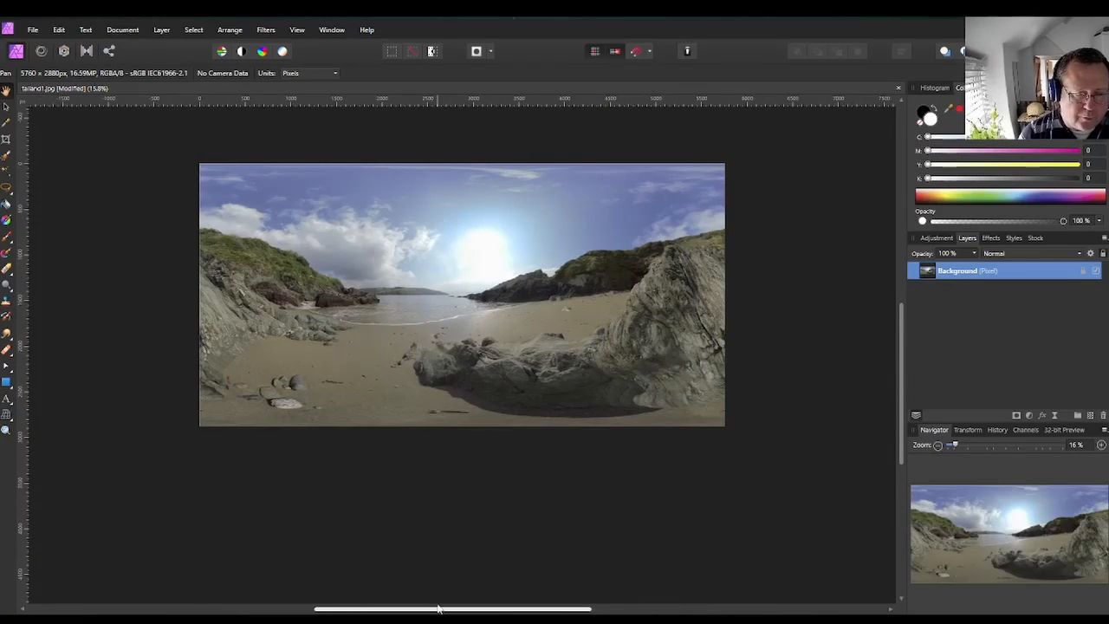
Reapply an equirectangular live projection and inspect the retouched ground beneath the camera.
left_click(163, 31)
mouse_move(139, 195)
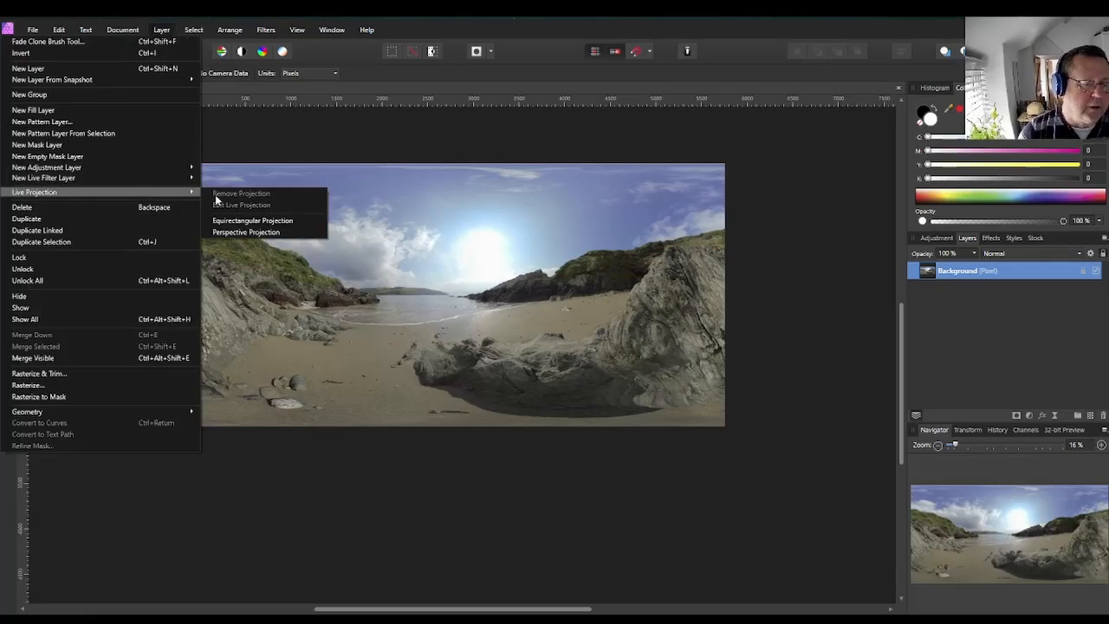
left_click(233, 222)
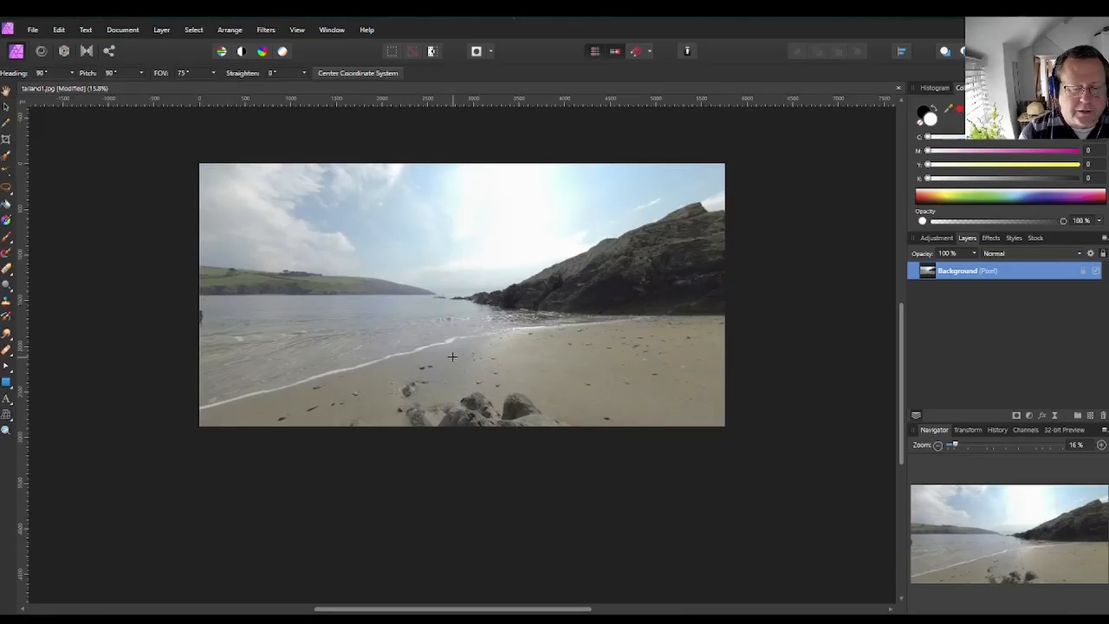
left_click_drag(460, 335, 156, 451)
scroll(429, 366, "up", 3)
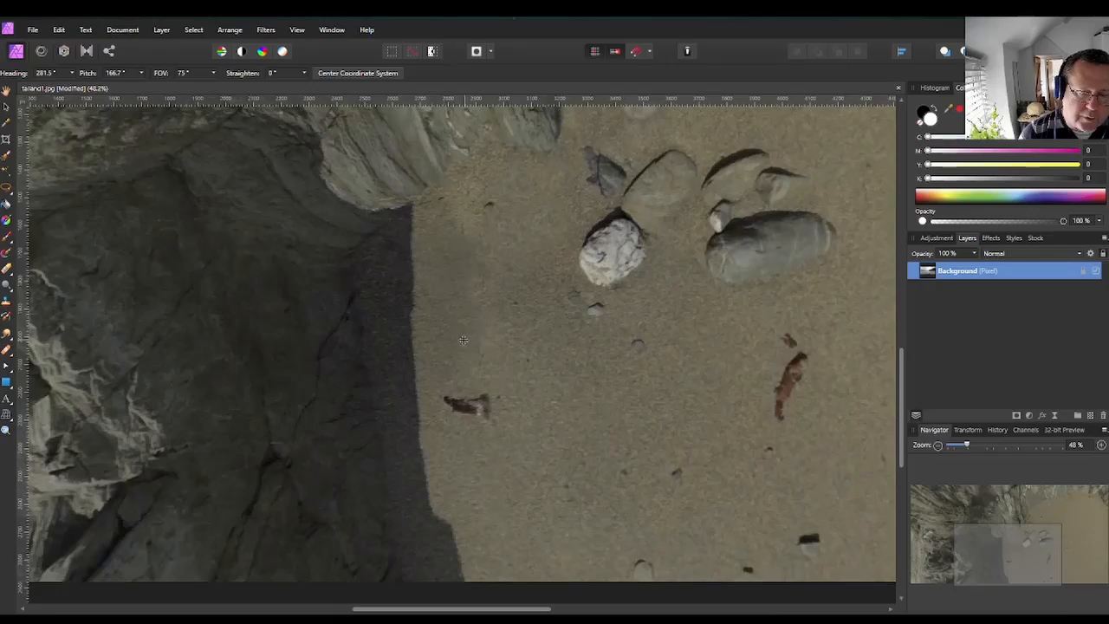
left_click_drag(463, 339, 459, 395)
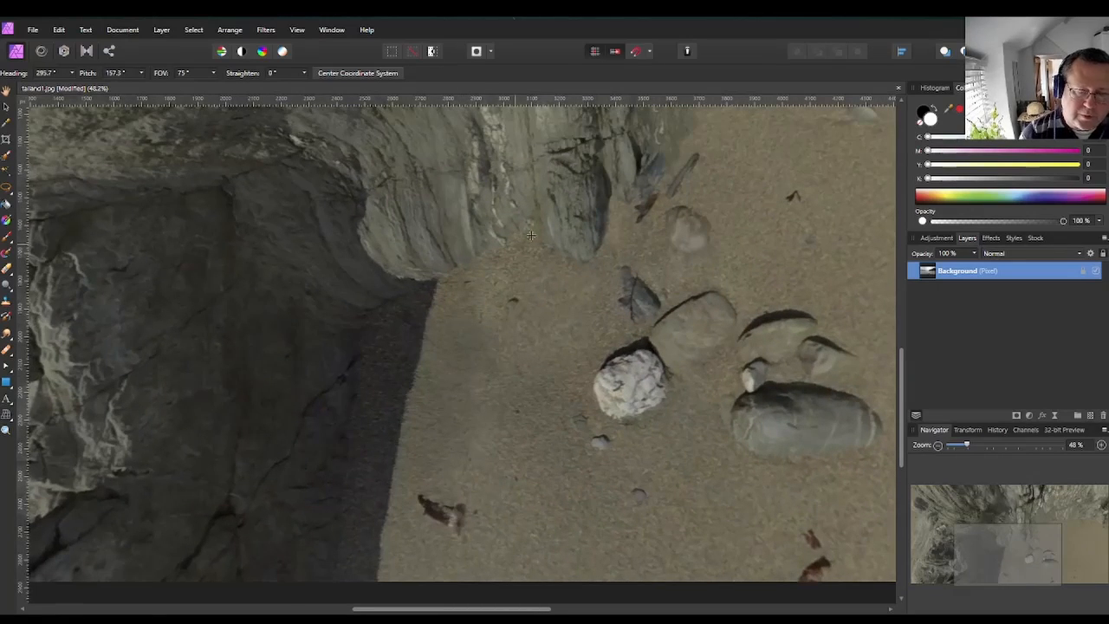
left_click_drag(525, 216, 265, 430)
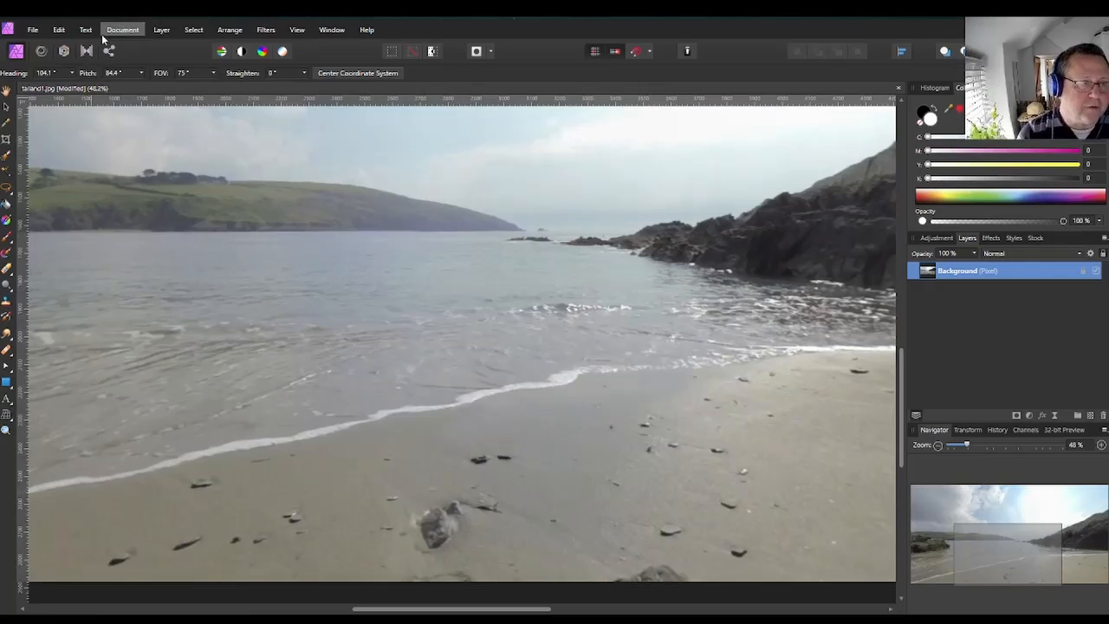
Remove the live projection again and save the document.
left_click(161, 30)
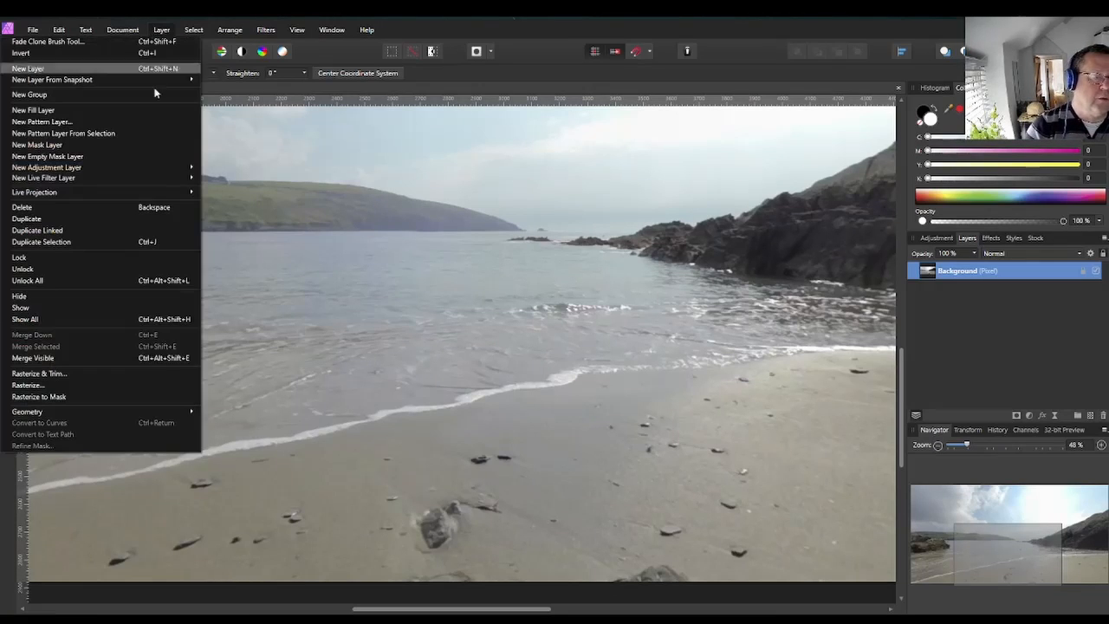
mouse_move(167, 191)
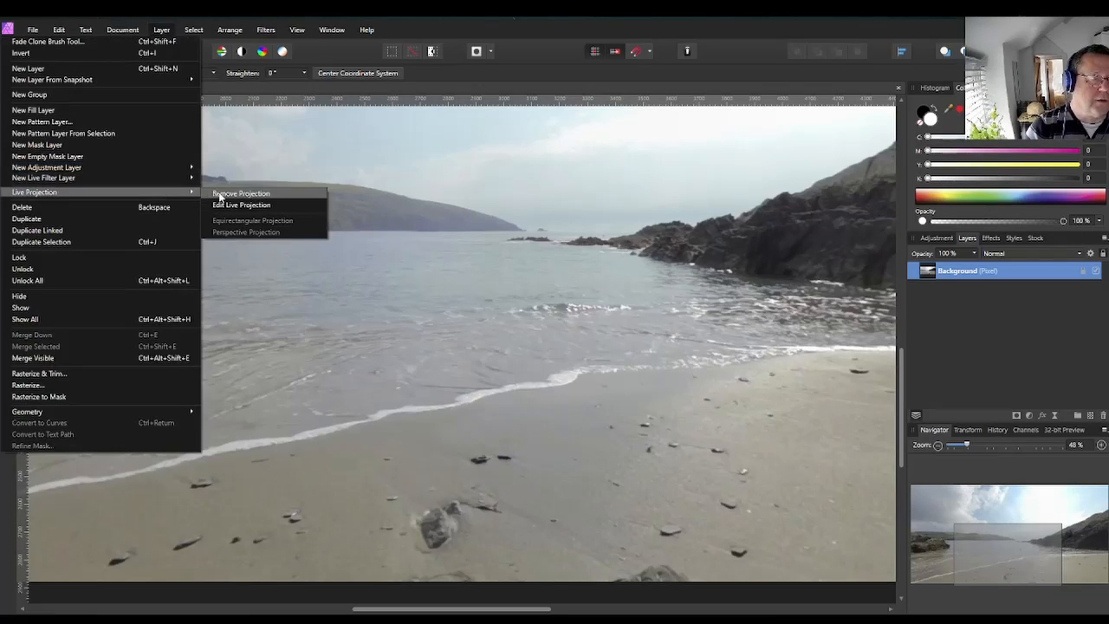
left_click(219, 194)
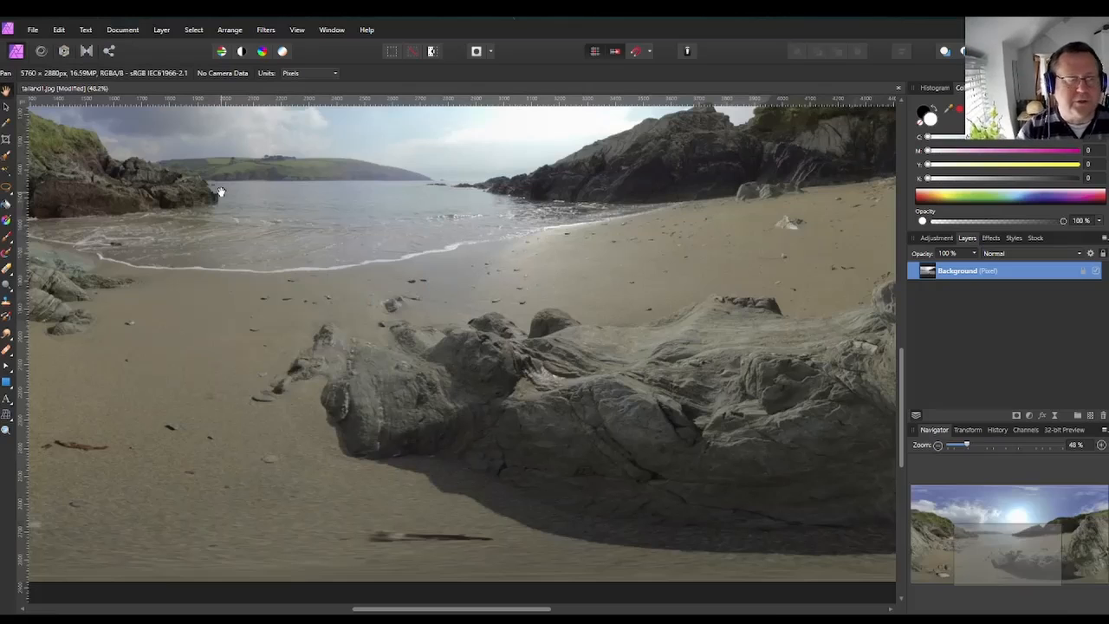
left_click(33, 29)
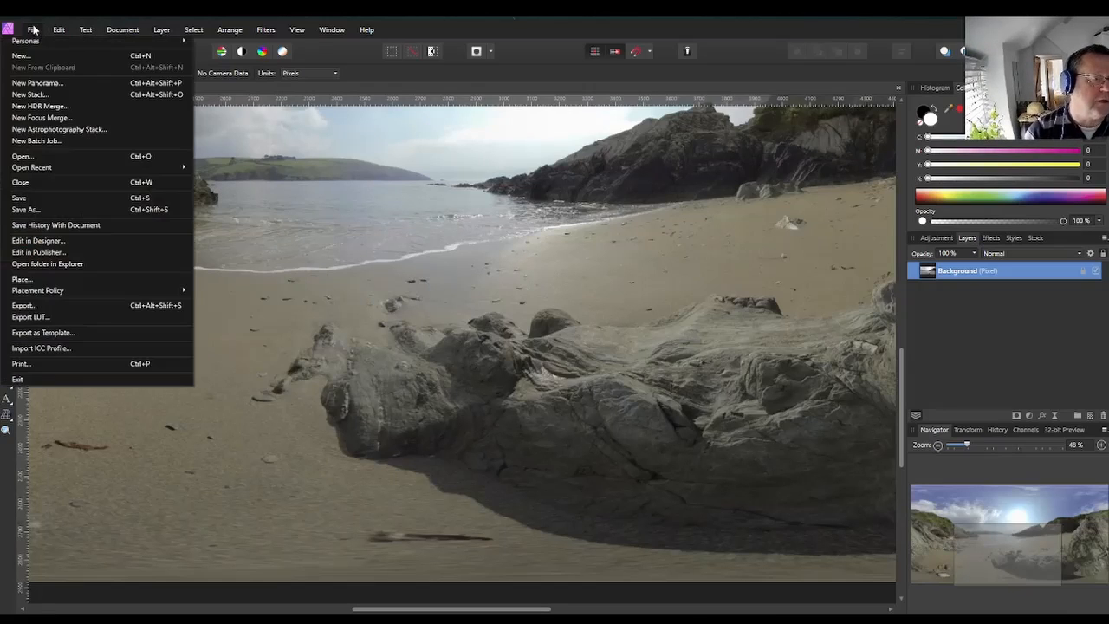
left_click(35, 199)
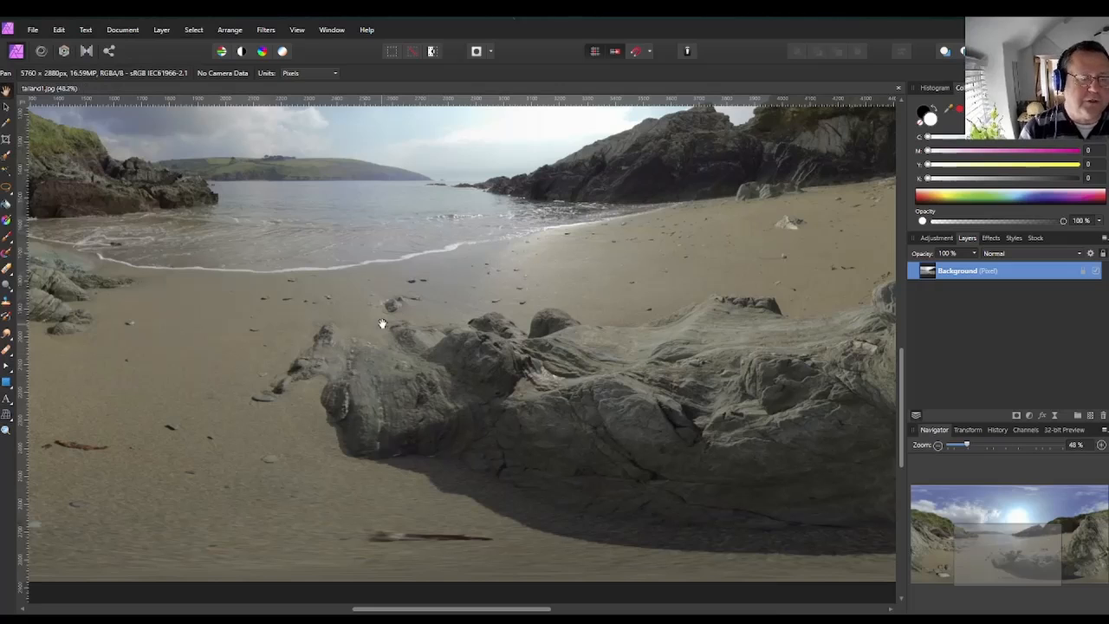
scroll(385, 326, "down", 2)
scroll(460, 326, "down", 3)
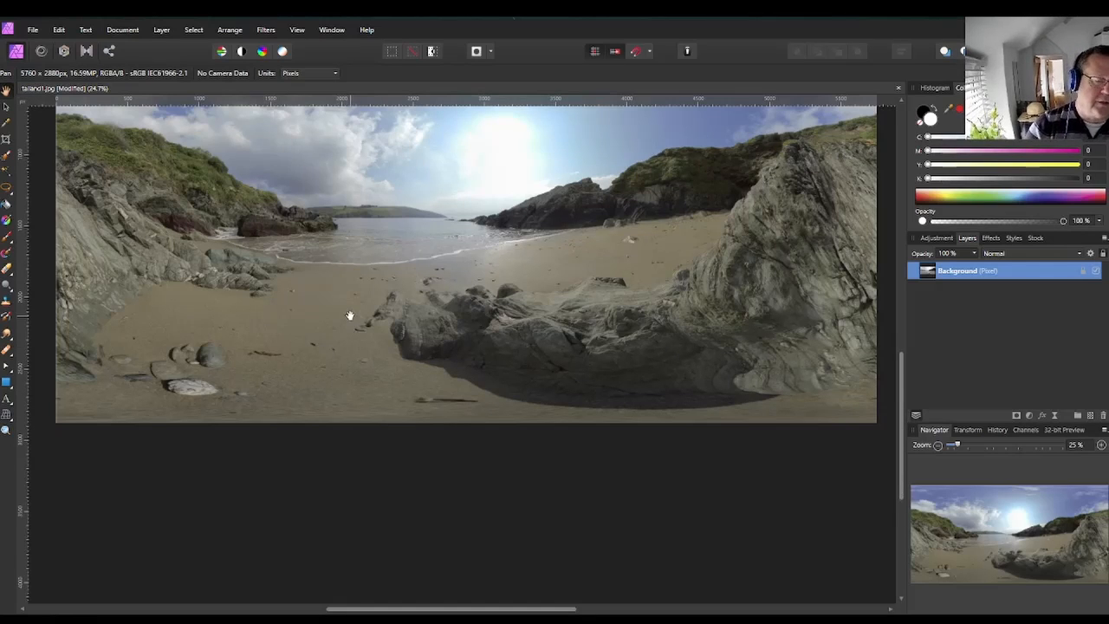
left_click_drag(349, 314, 369, 289)
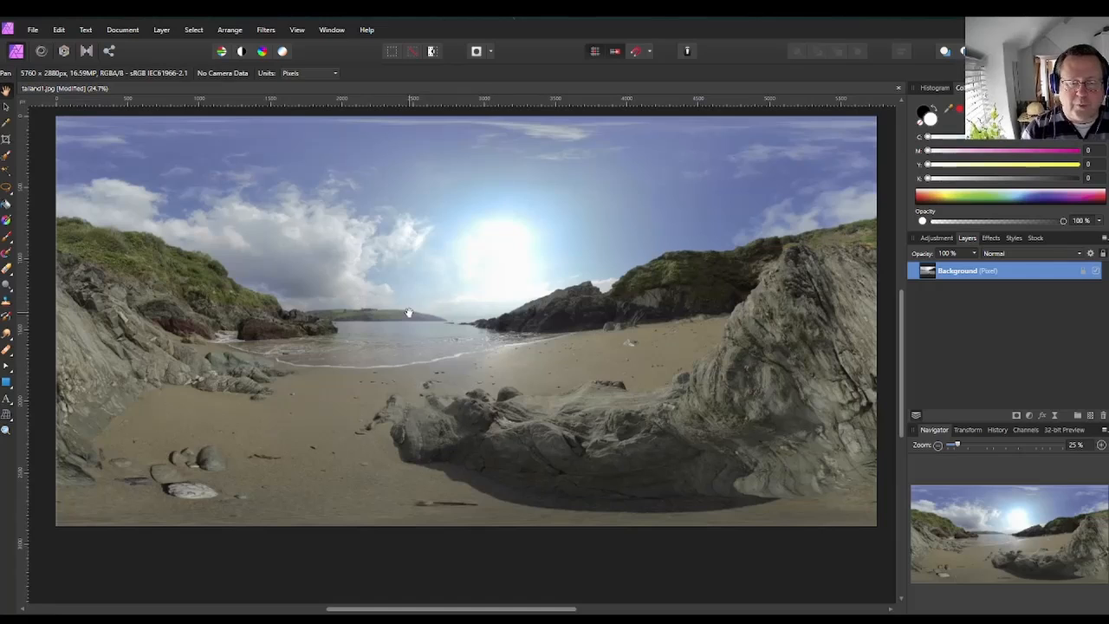